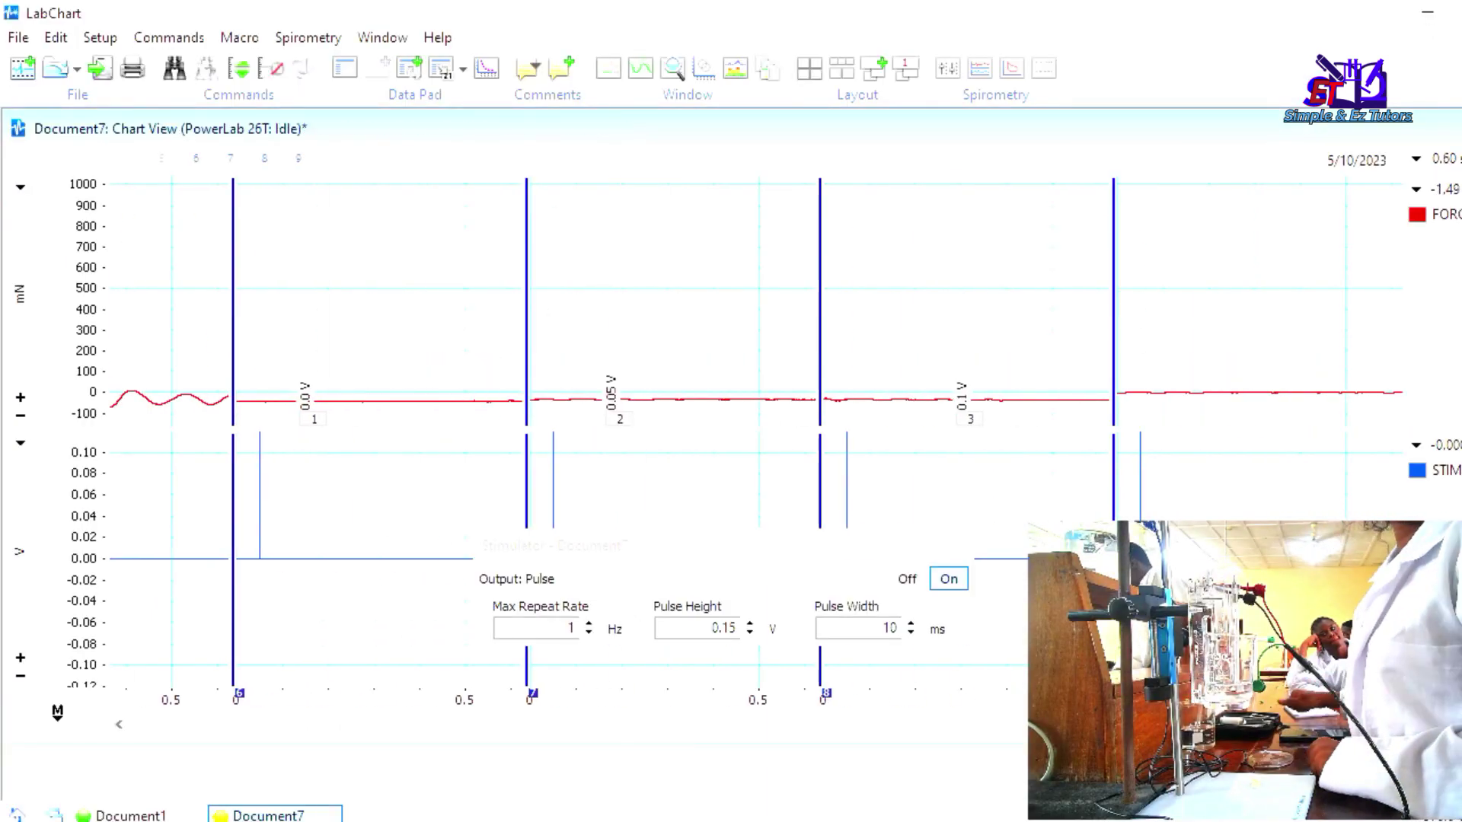
Add a 0.20 V comment to the latest block on the force trace
{"action": "right_click", "coordinate": [1299, 389]}
{"action": "left_click", "coordinate": [1370, 427]}
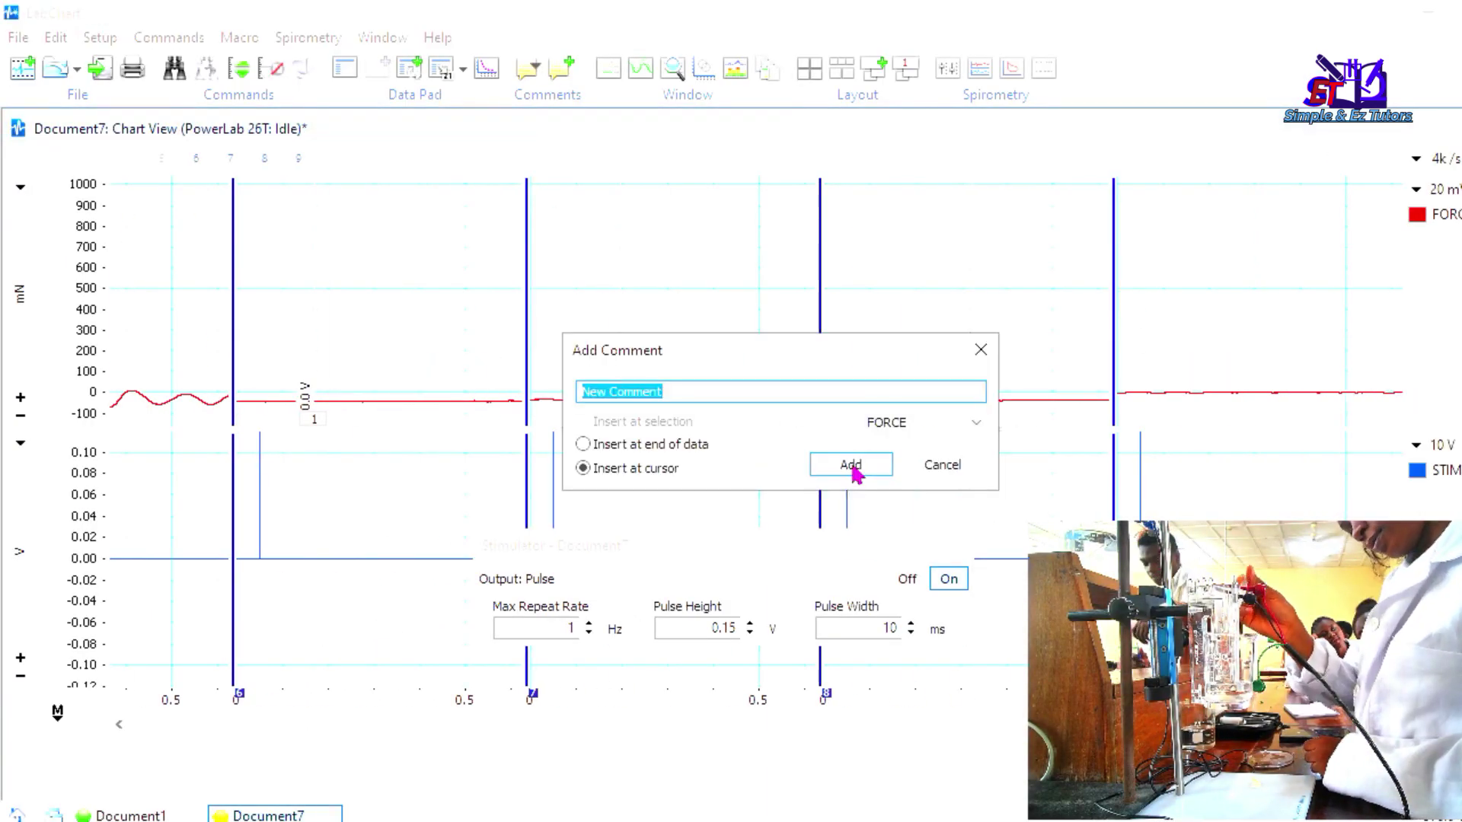
{"action": "type", "text": "0.2"}
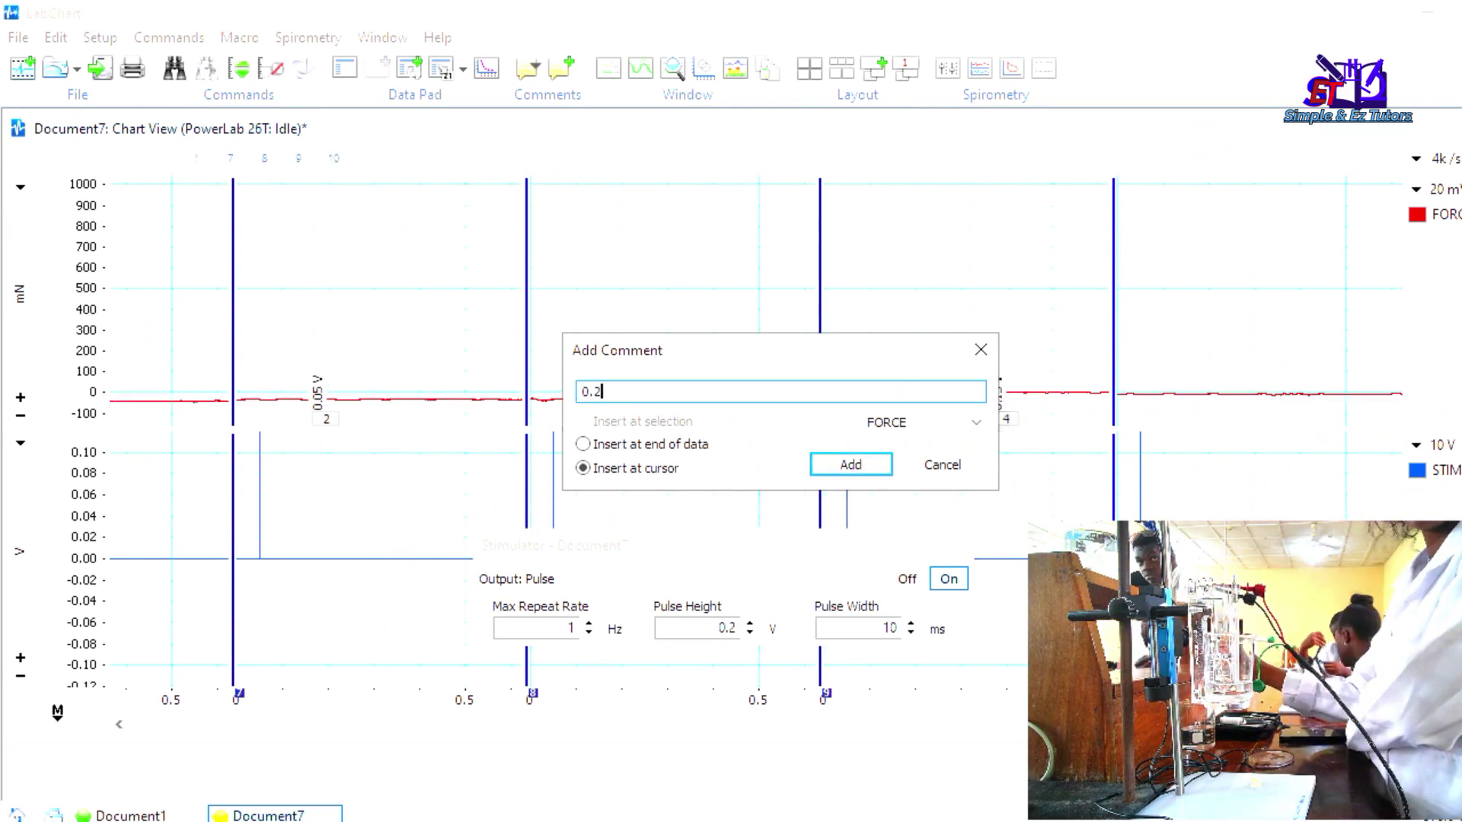
{"action": "type", "text": "0 V"}
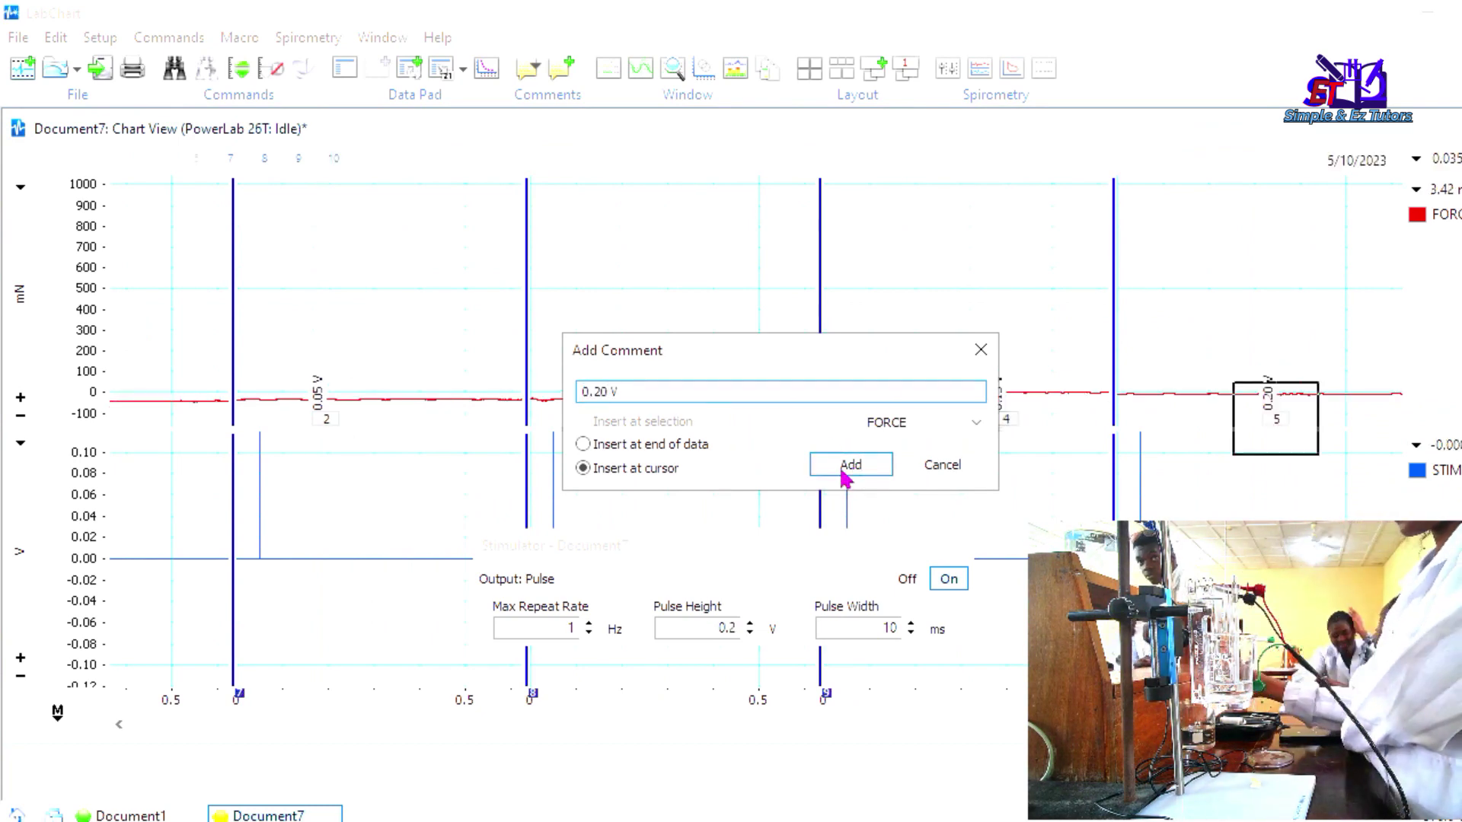
{"action": "left_click", "coordinate": [844, 468]}
Raise the stimulator pulse height to 0.25 V and start recording the next block
{"action": "left_click", "coordinate": [727, 628]}
{"action": "type", "text": "5"}
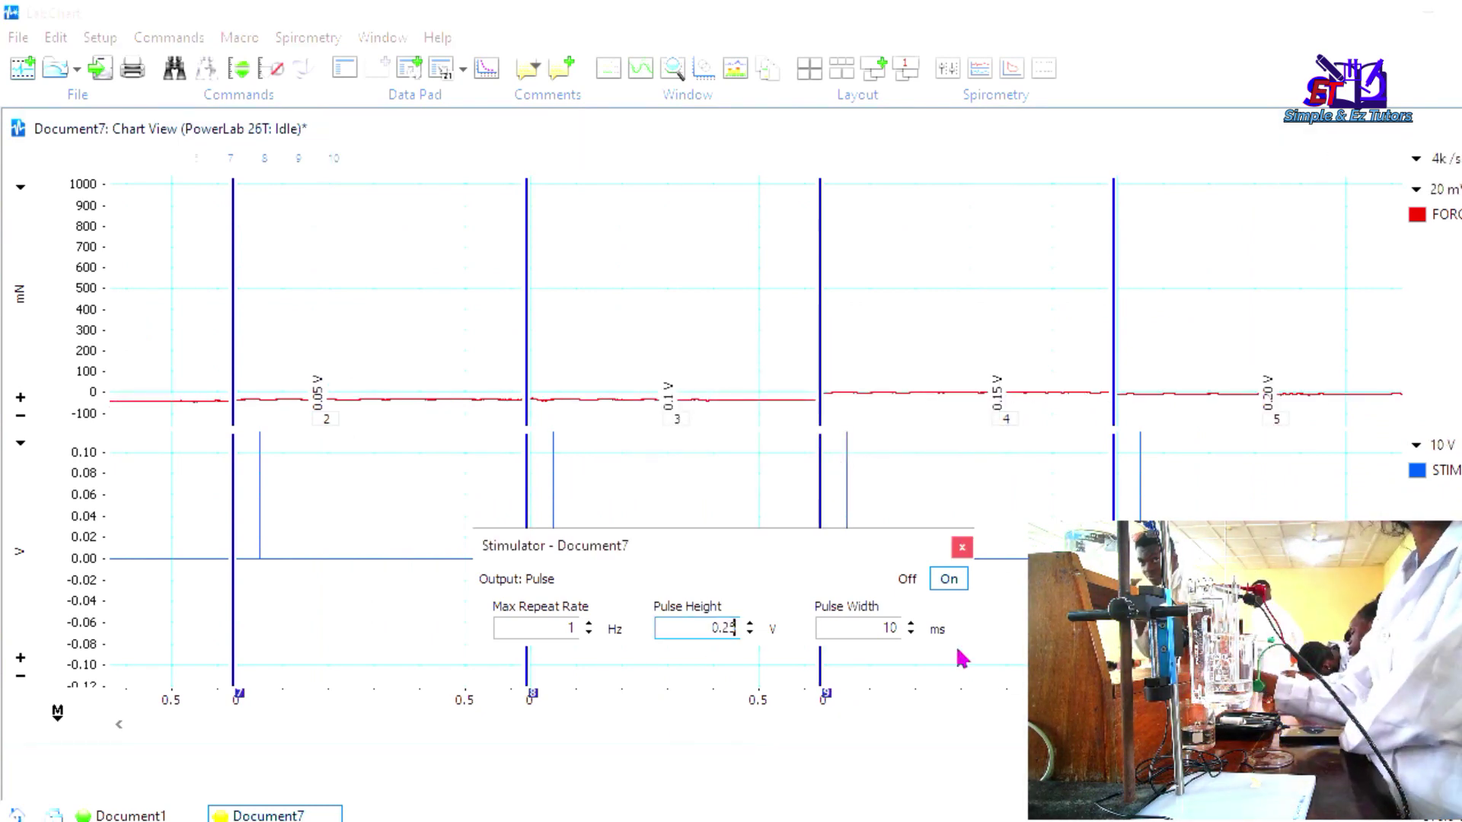
{"action": "left_click", "coordinate": [1041, 392]}
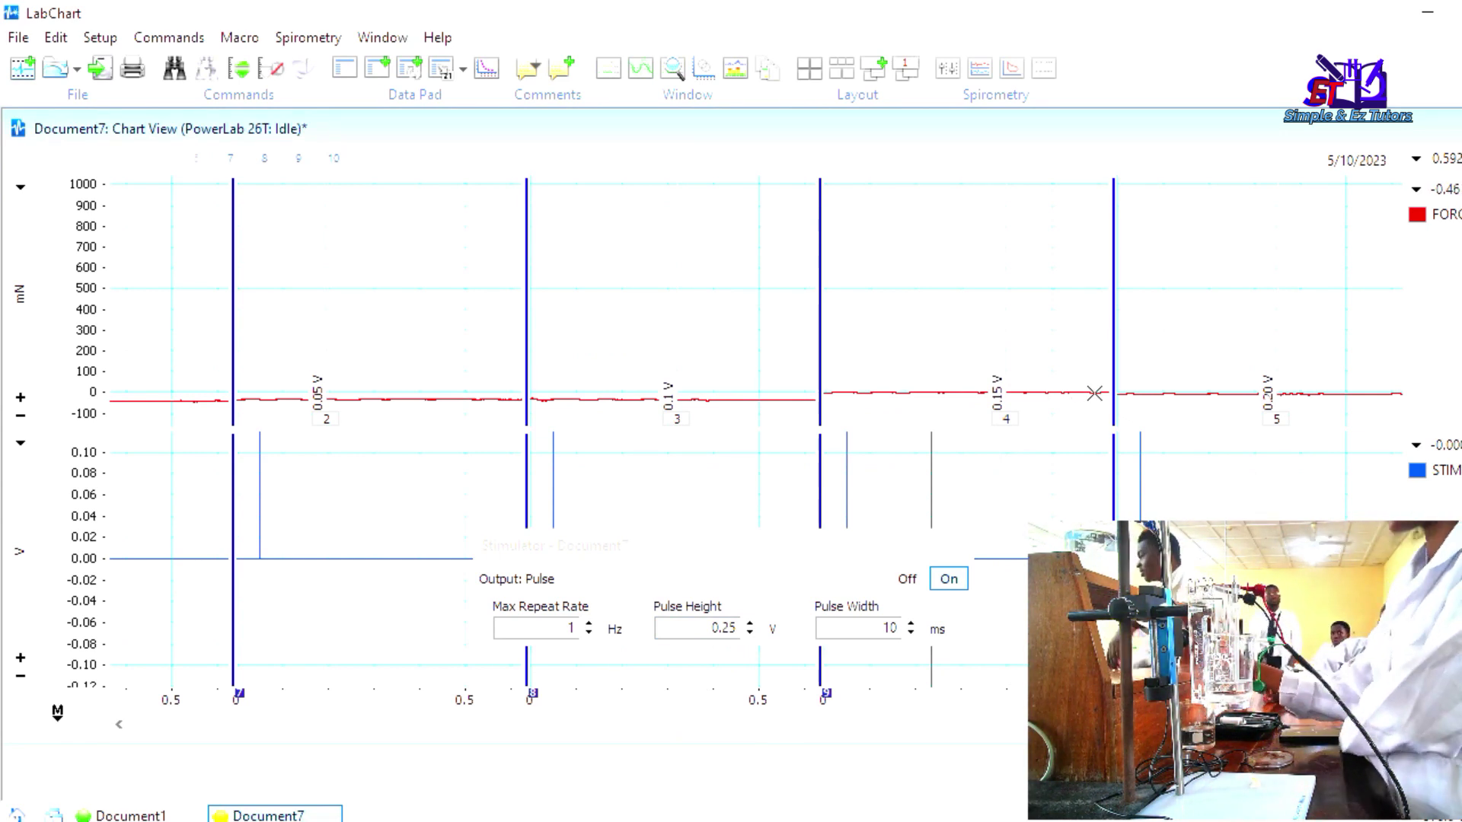
{"action": "key", "text": "ctrl+space"}
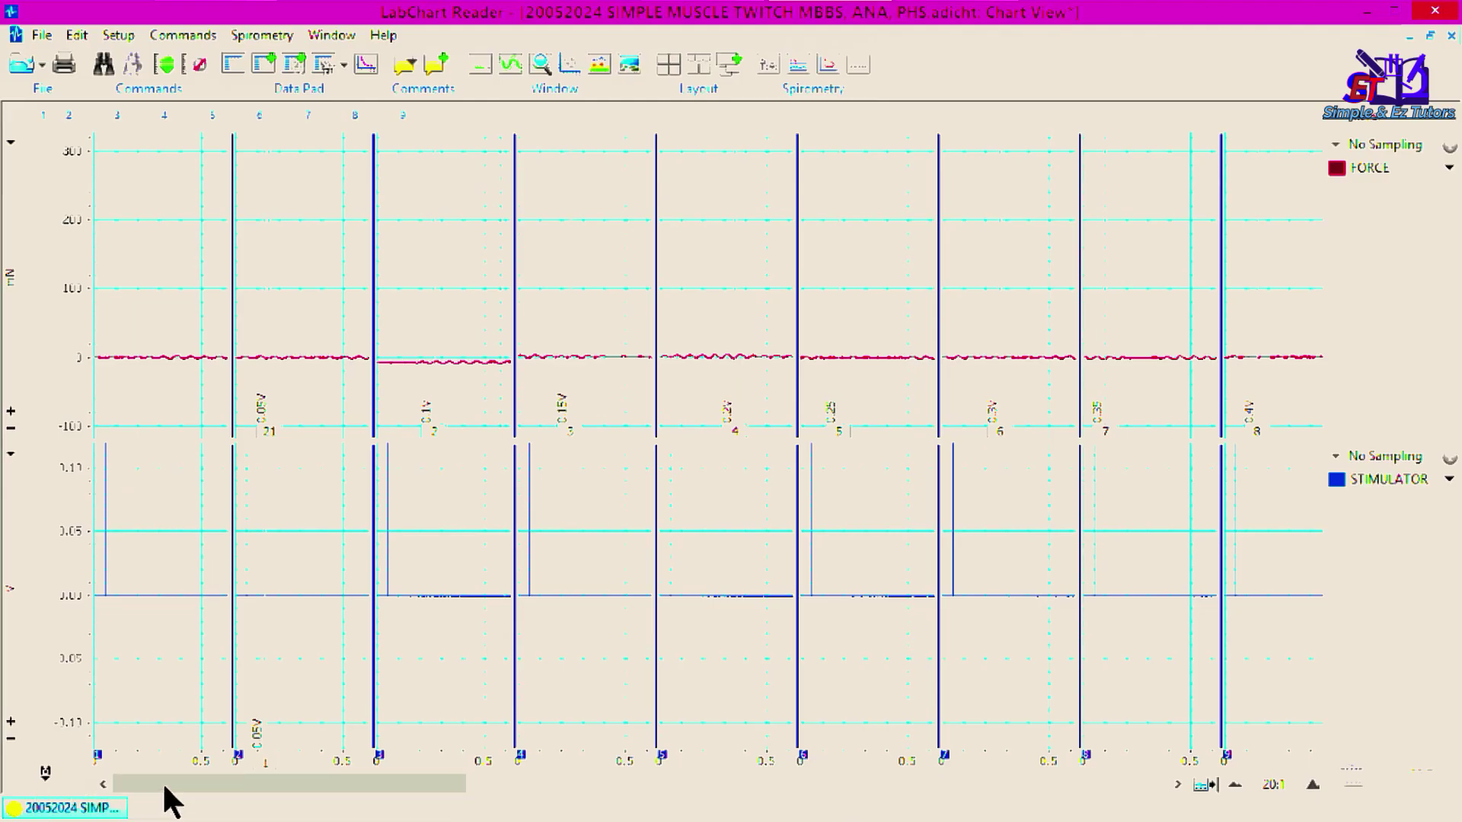
Scroll the recording horizontally to bring the later stimulus blocks with force twitches into view
{"action": "left_click_drag", "start_coordinate": [164, 787], "coordinate": [636, 729]}
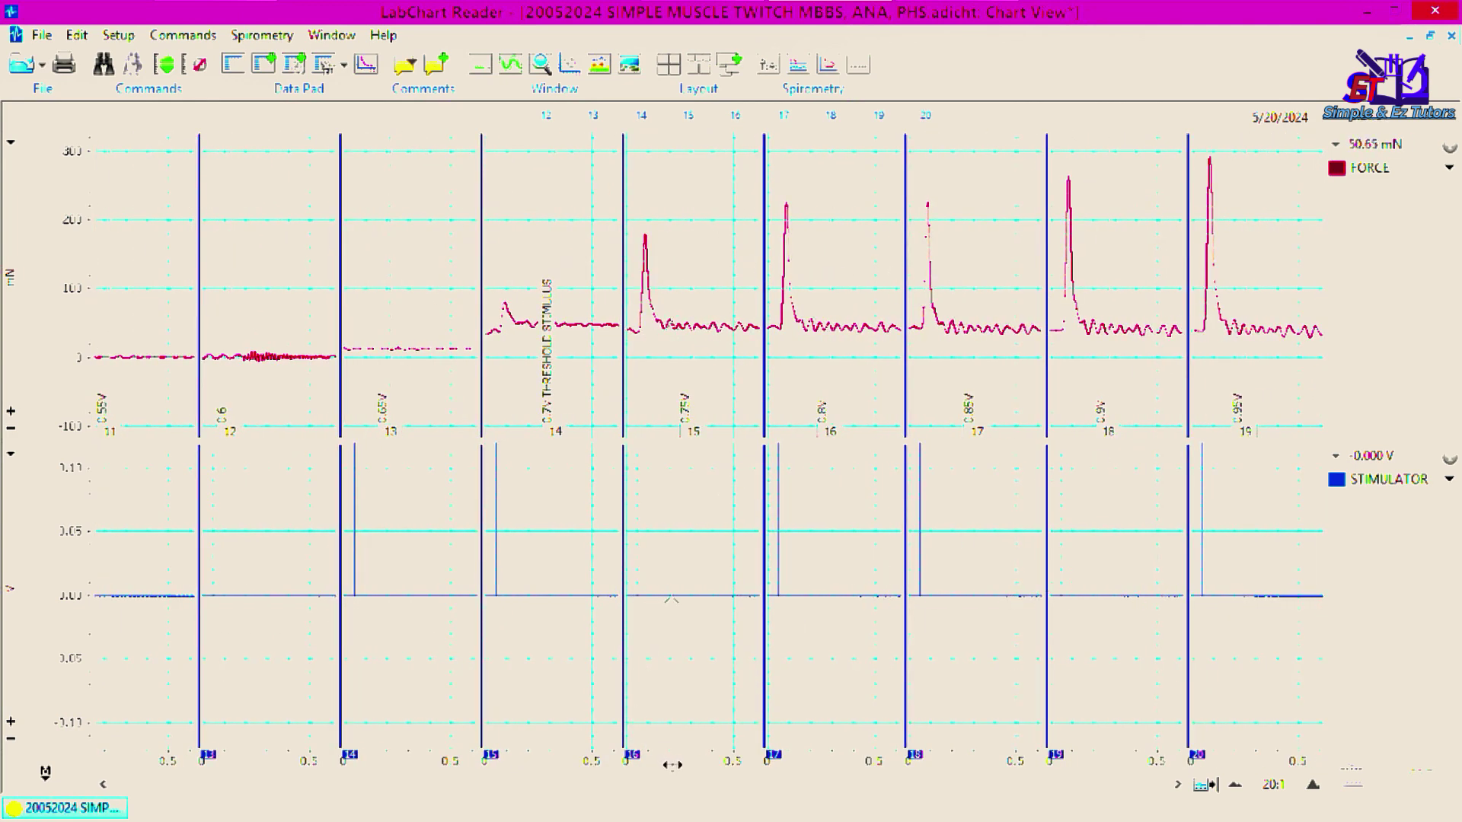
{"action": "mouse_move", "coordinate": [684, 787]}
{"action": "left_click_drag", "start_coordinate": [683, 778], "coordinate": [221, 750]}
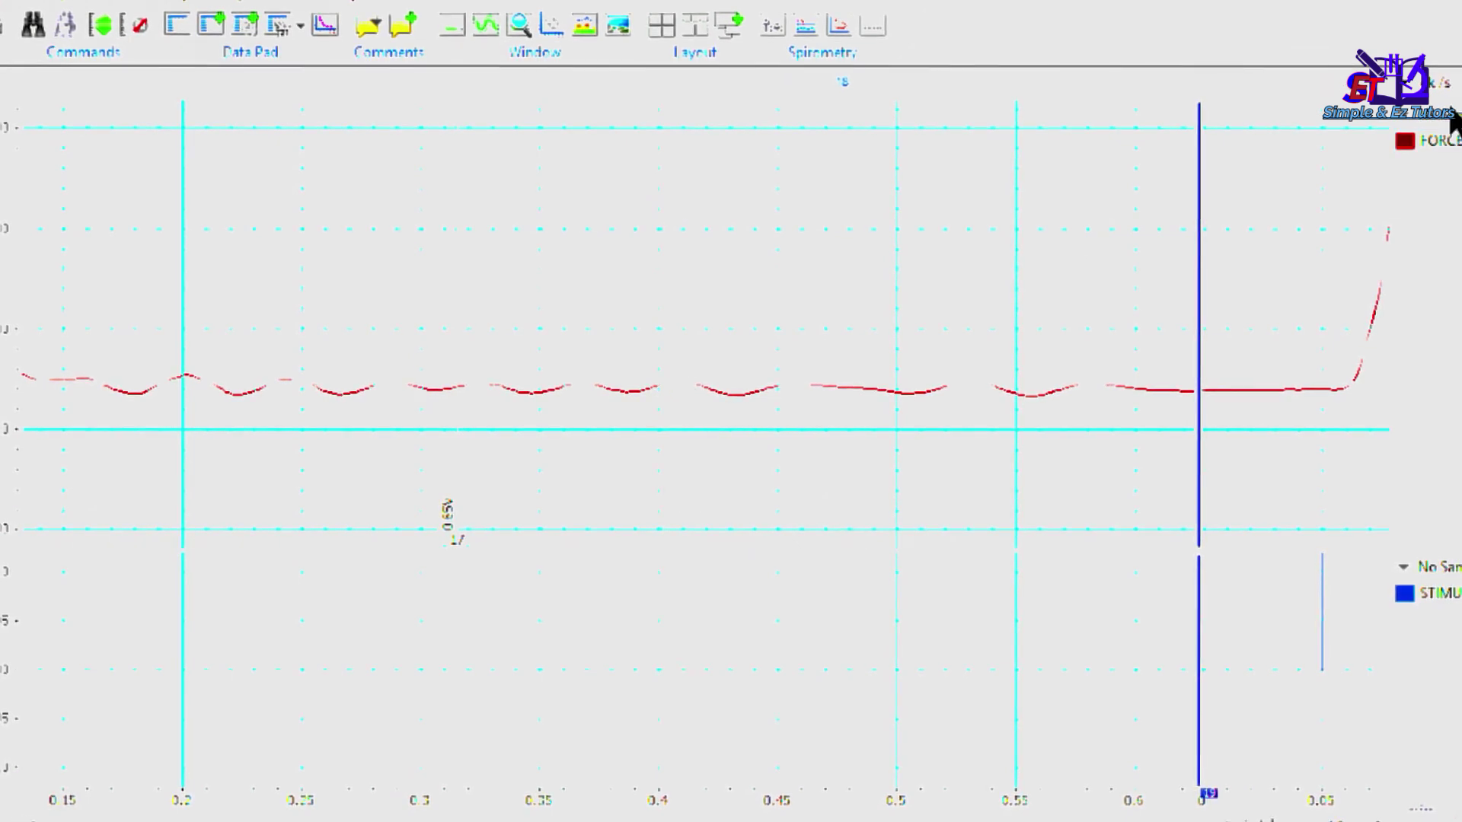
Move the force readout aside and place a reference marker on the force trace
{"action": "left_click_drag", "start_coordinate": [1450, 118], "coordinate": [208, 130]}
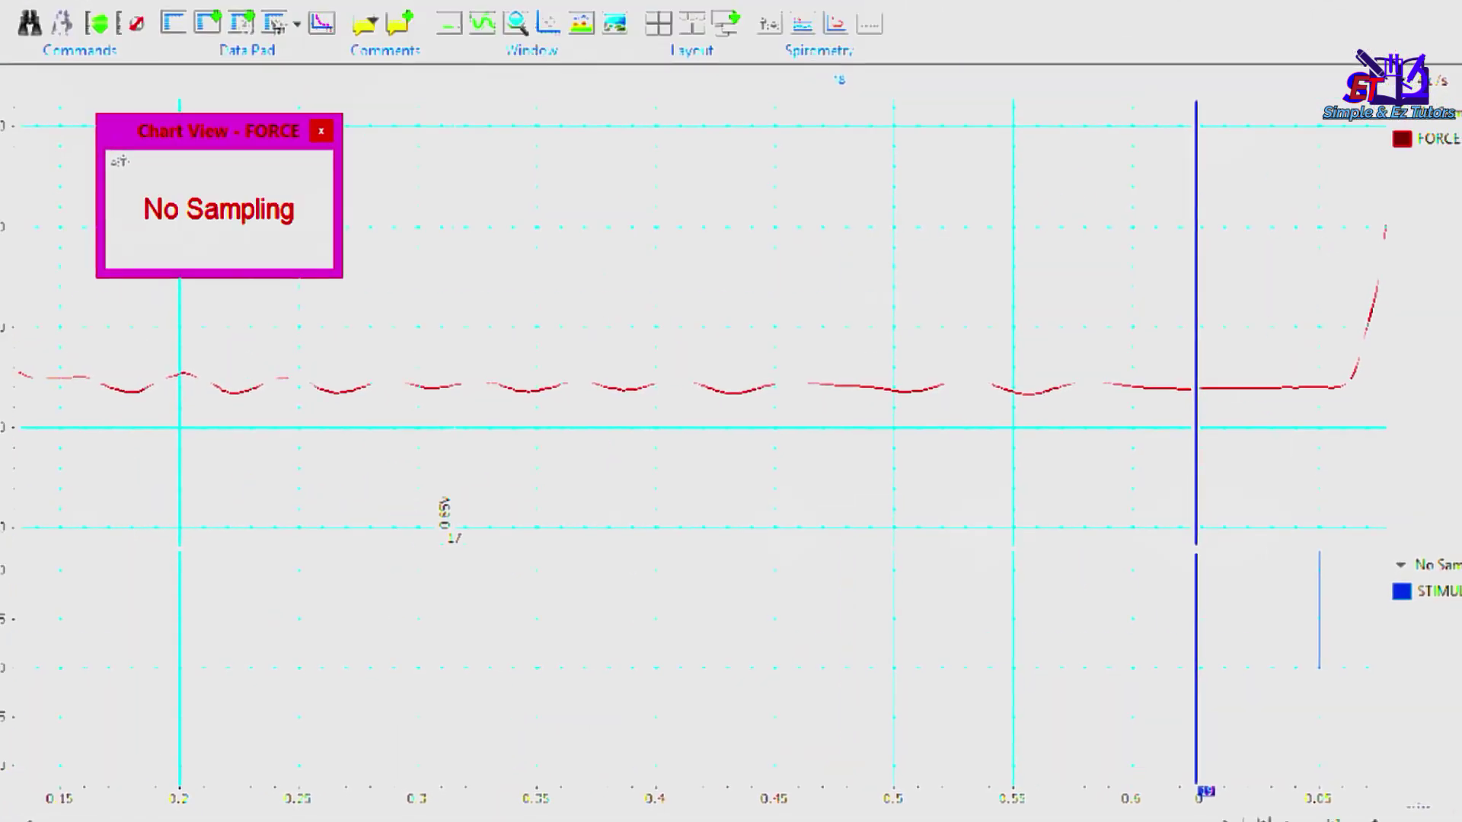
{"action": "mouse_move", "coordinate": [61, 746]}
{"action": "left_mouse_down"}
{"action": "mouse_move", "coordinate": [848, 266]}
{"action": "mouse_move", "coordinate": [1063, 287]}
{"action": "mouse_move", "coordinate": [1226, 326]}
{"action": "mouse_move", "coordinate": [1249, 353]}
{"action": "left_mouse_up"}
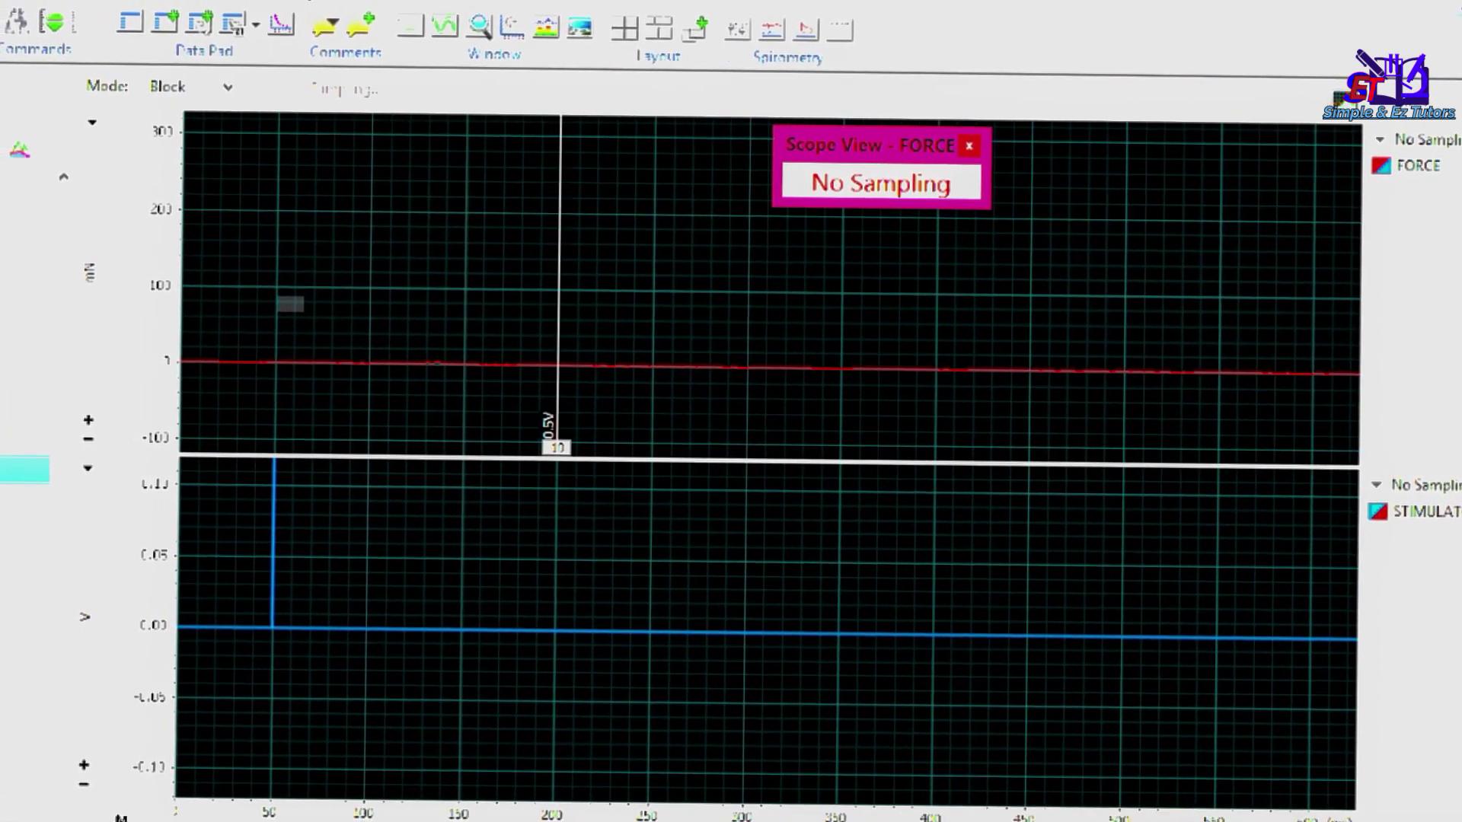
Page forward to page 15, the 0.7 V threshold stimulus, showing a 43.43 mN rise
{"action": "key", "text": "Down"}
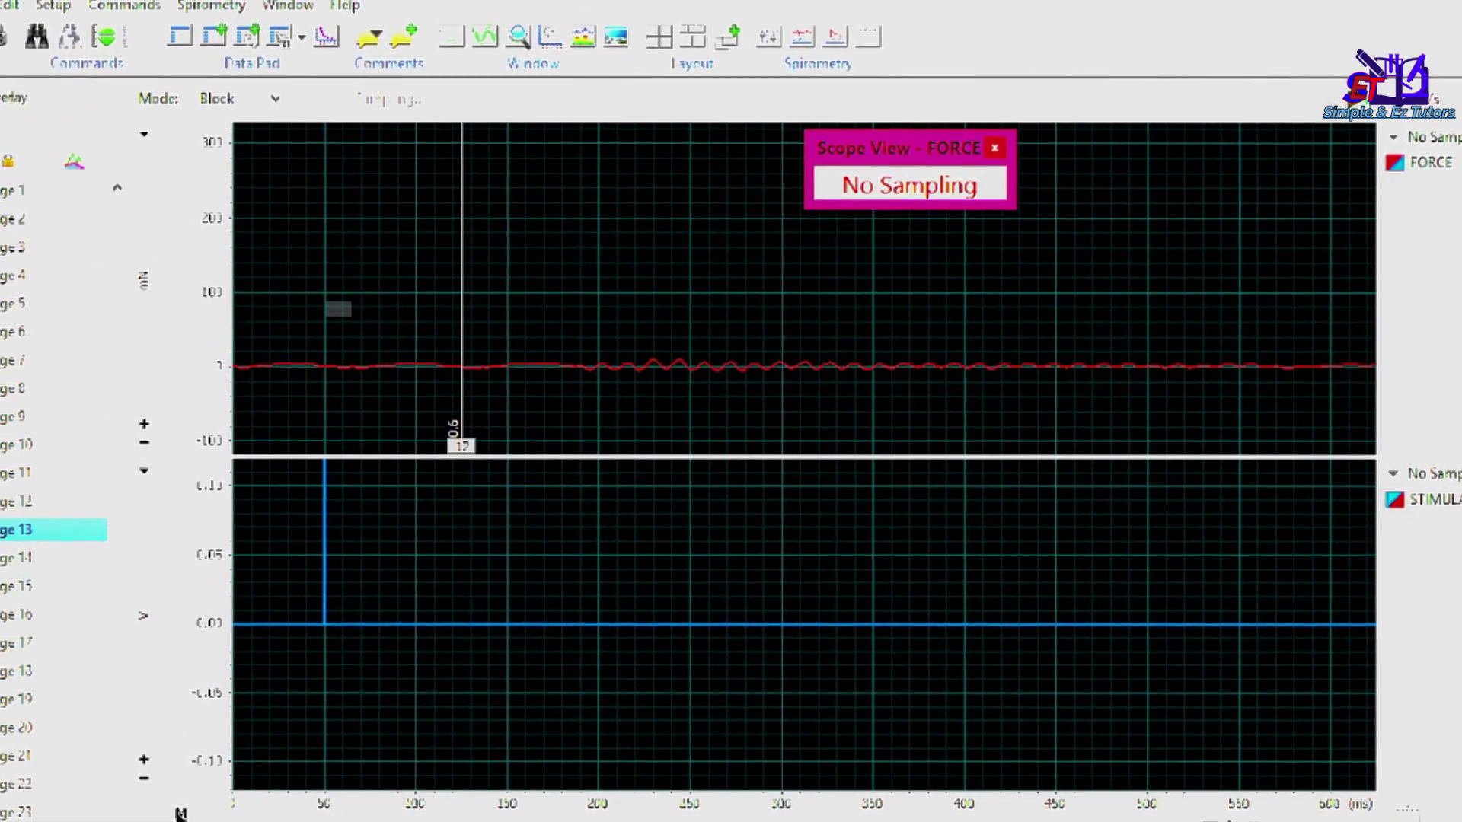
{"action": "key", "text": "Down"}
{"action": "key", "text": "Down"}
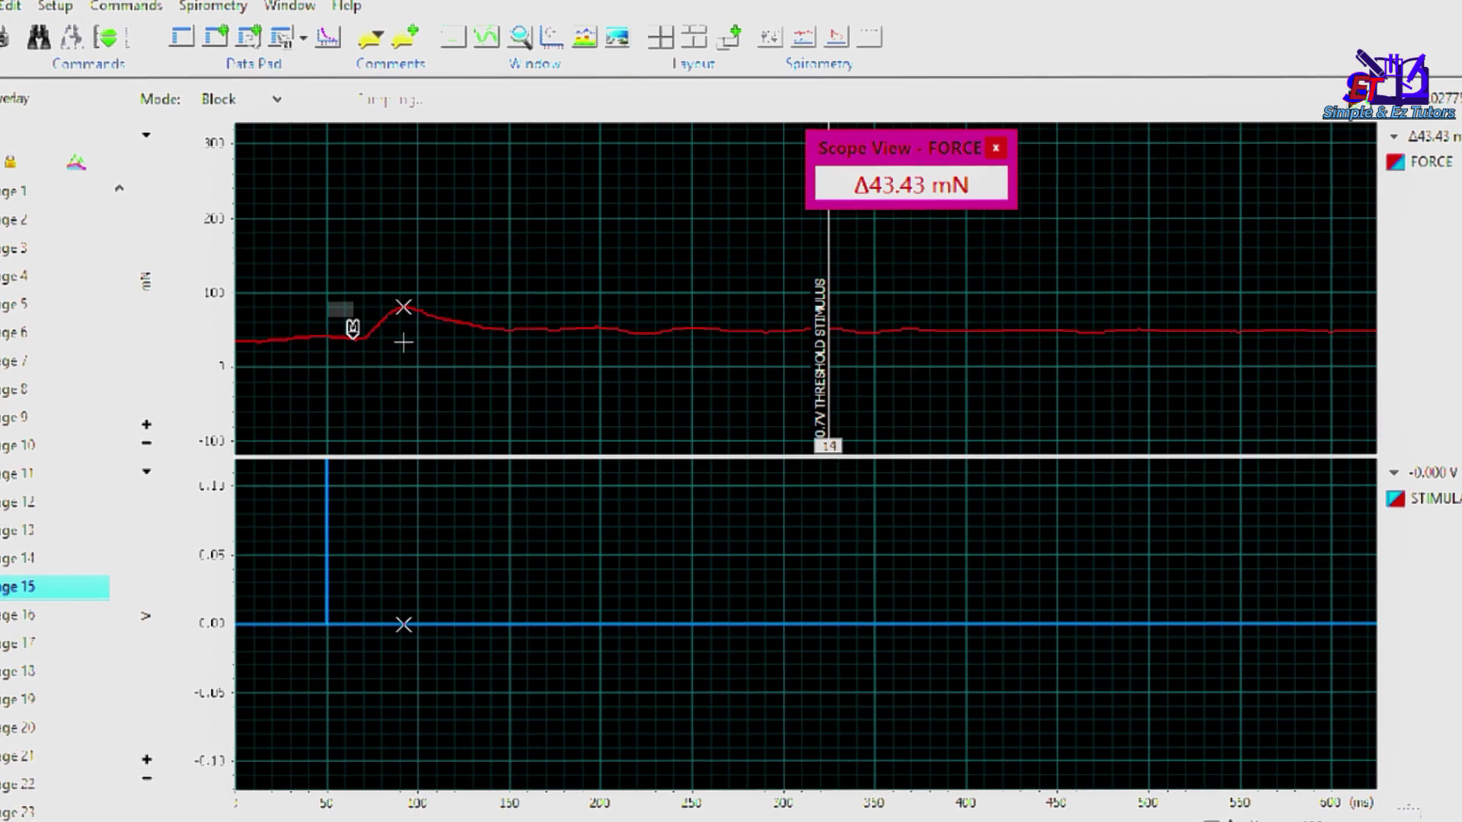
Enter 43.43 in the 700 mV Muscle Force (mN) cell of the SMT table
{"action": "key", "text": "alt+Tab"}
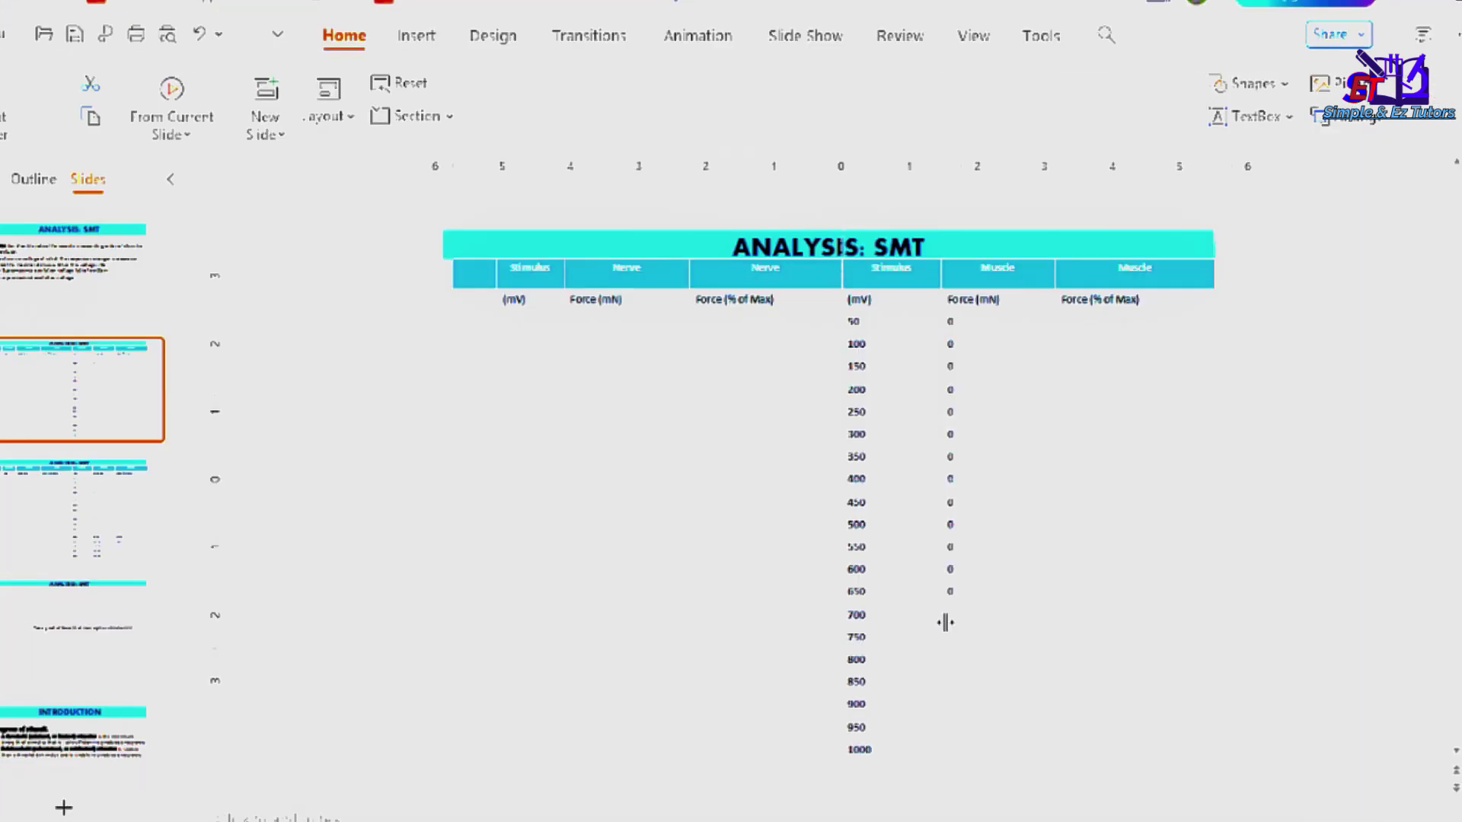
{"action": "left_click", "coordinate": [947, 623]}
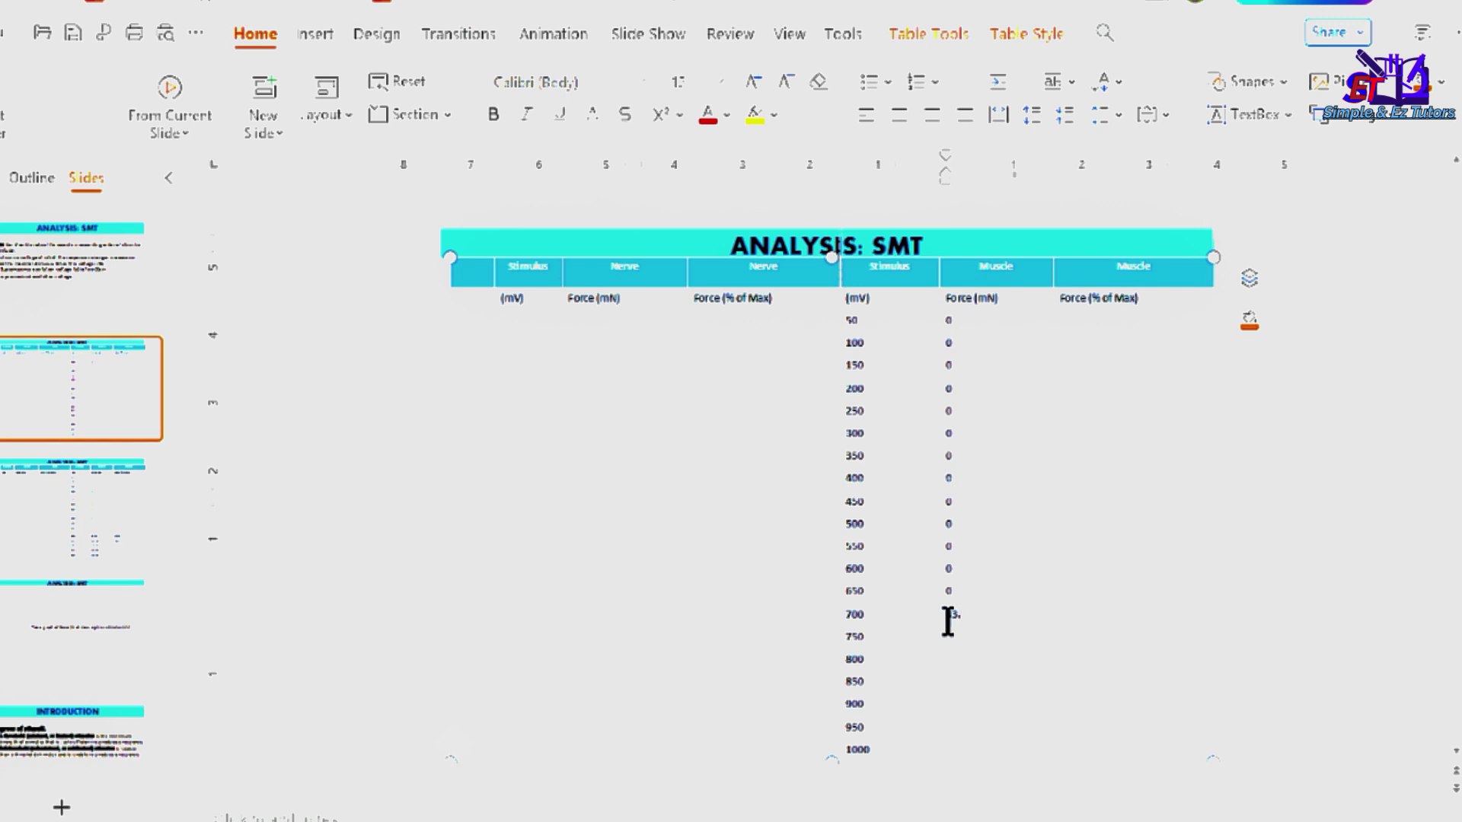
{"action": "type", "text": "43.43"}
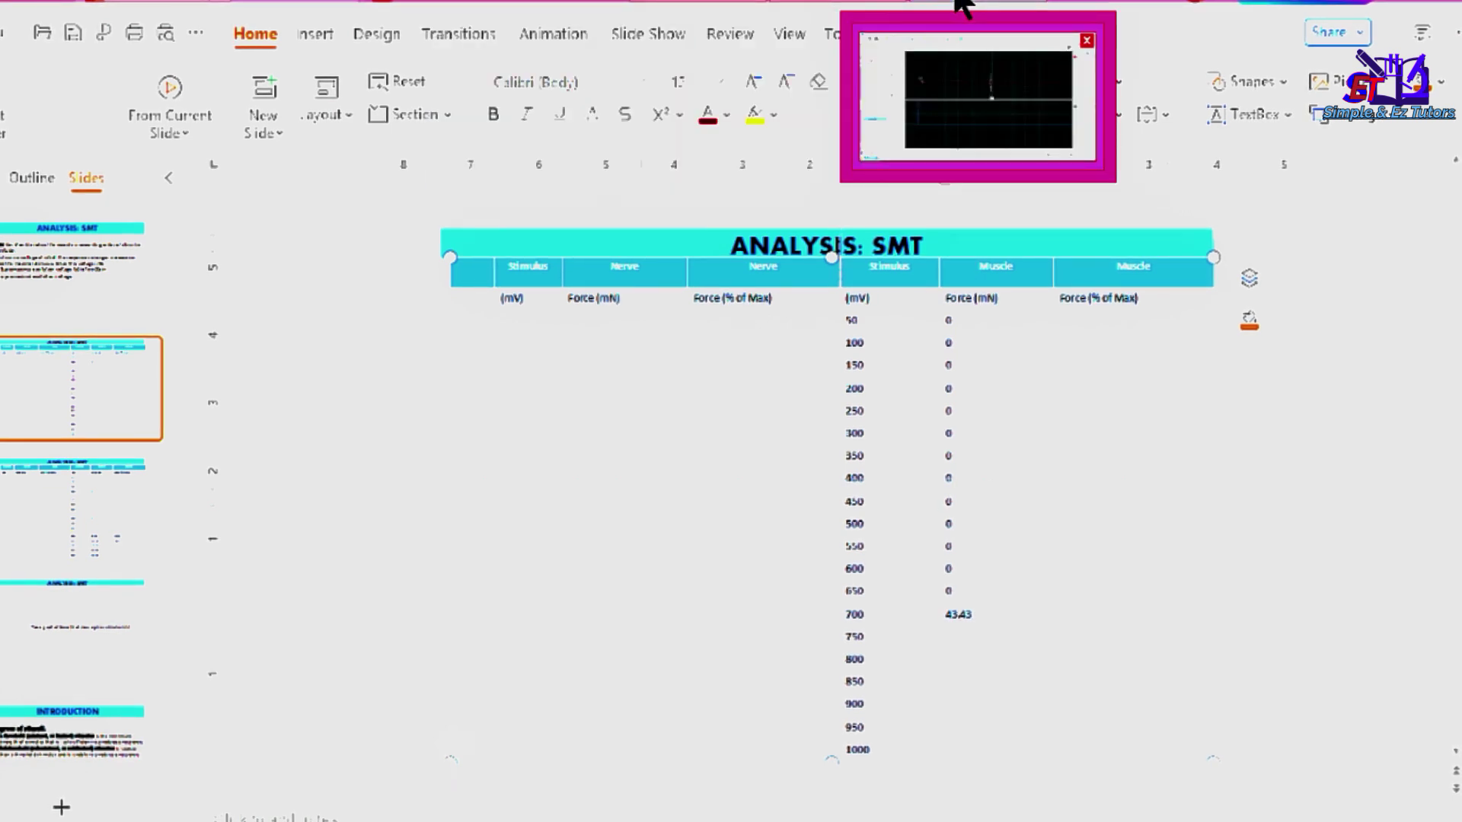
Re-place onset markers on pages 16–21 and record forces 142.23, 184.24, 186.69, 224.68, 252.64, 231.35 mN
{"action": "left_click", "coordinate": [875, 4]}
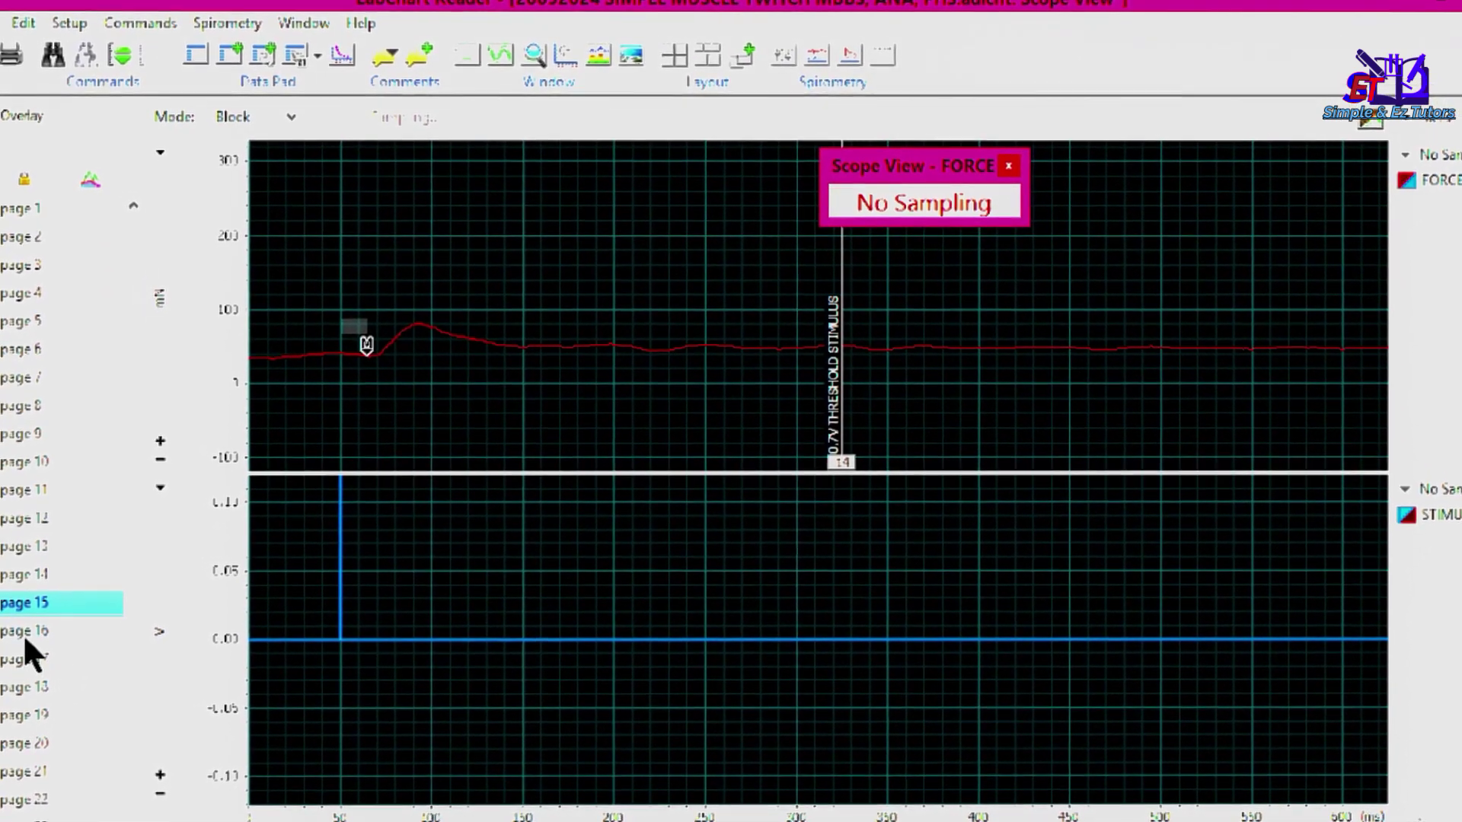
{"action": "left_click", "coordinate": [23, 632]}
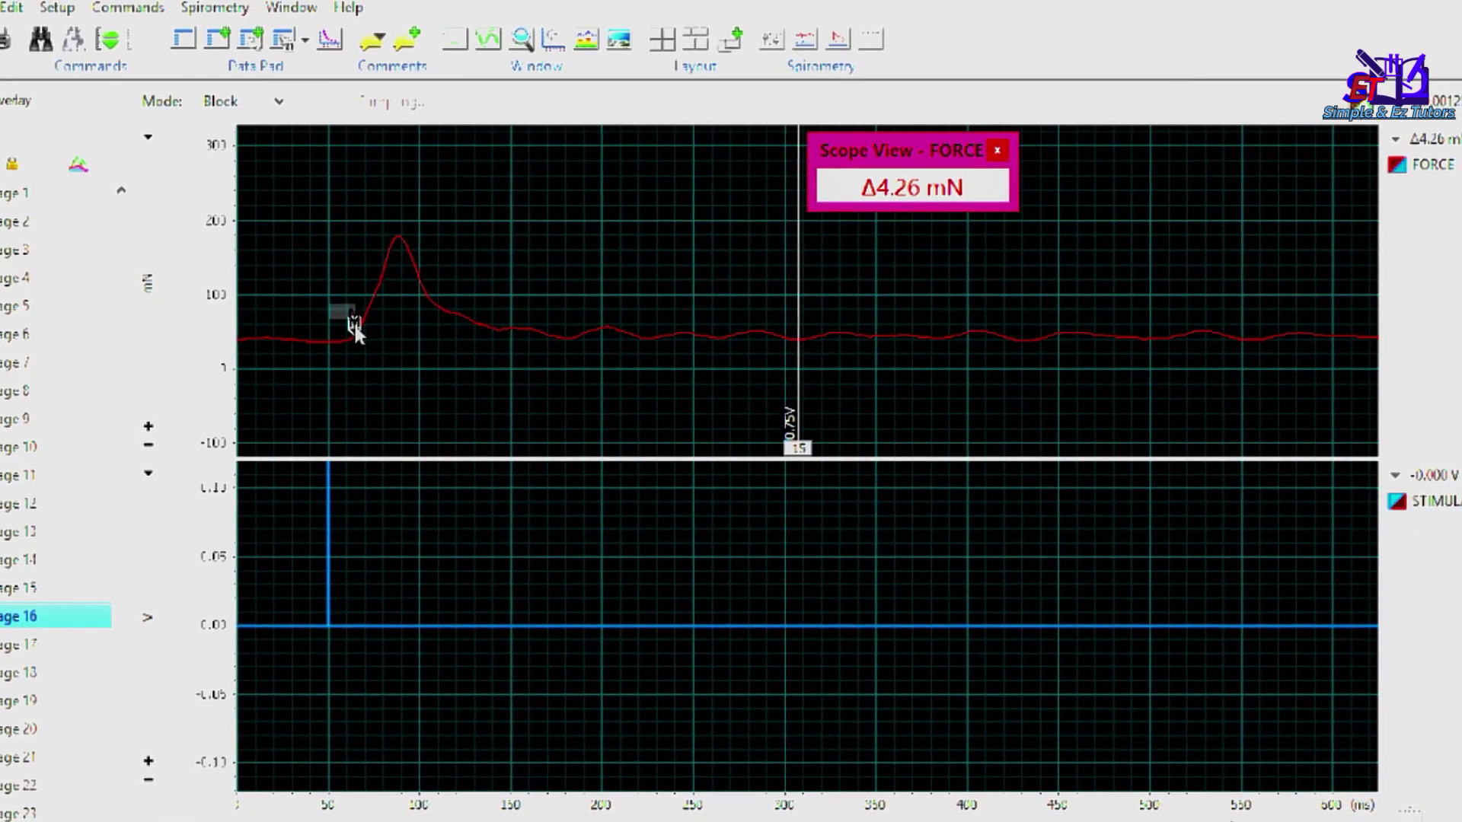
{"action": "double_click", "coordinate": [350, 324]}
{"action": "left_click_drag", "start_coordinate": [341, 310], "coordinate": [336, 327]}
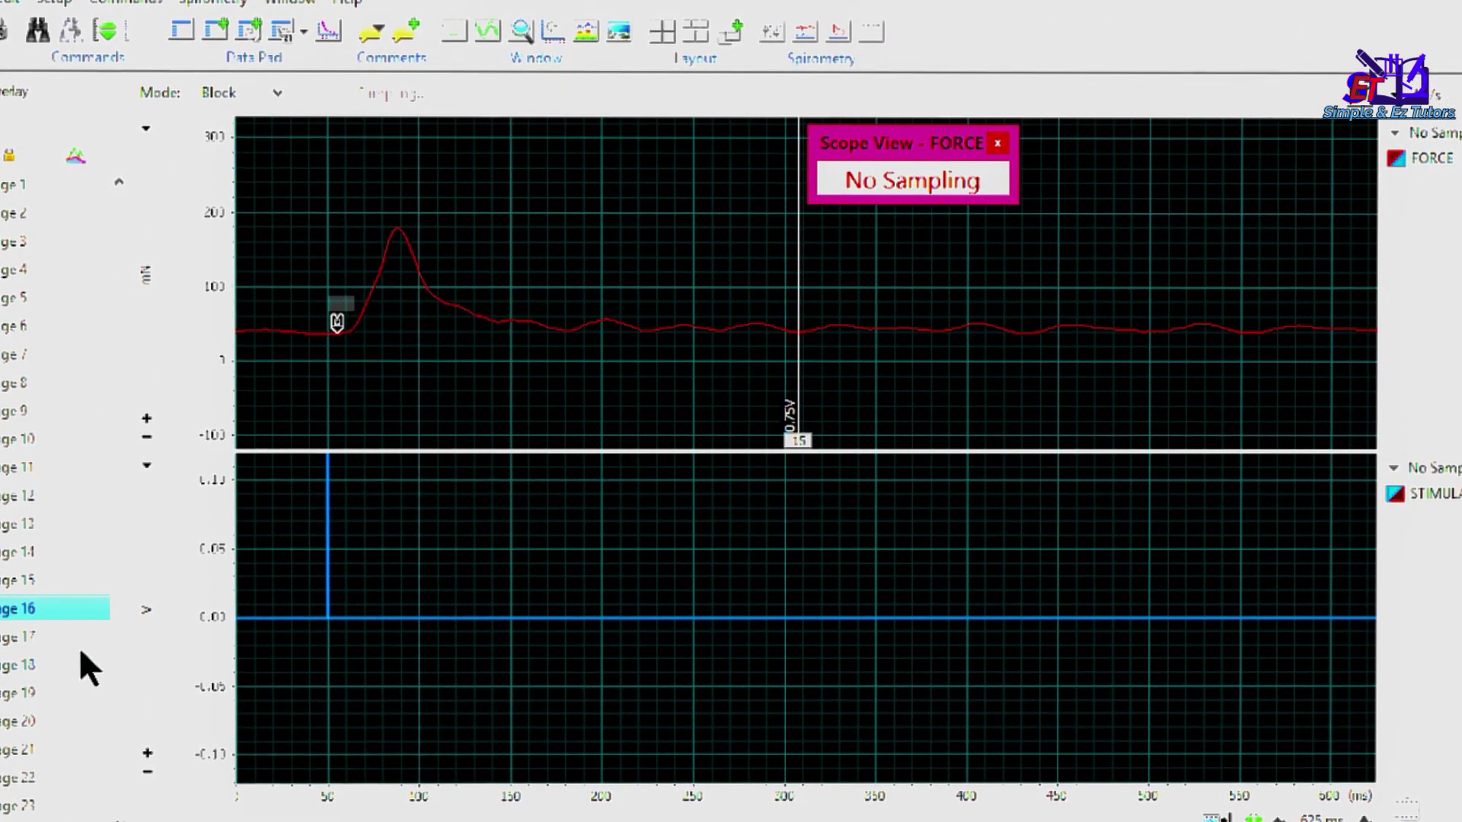
{"action": "left_click", "coordinate": [17, 643]}
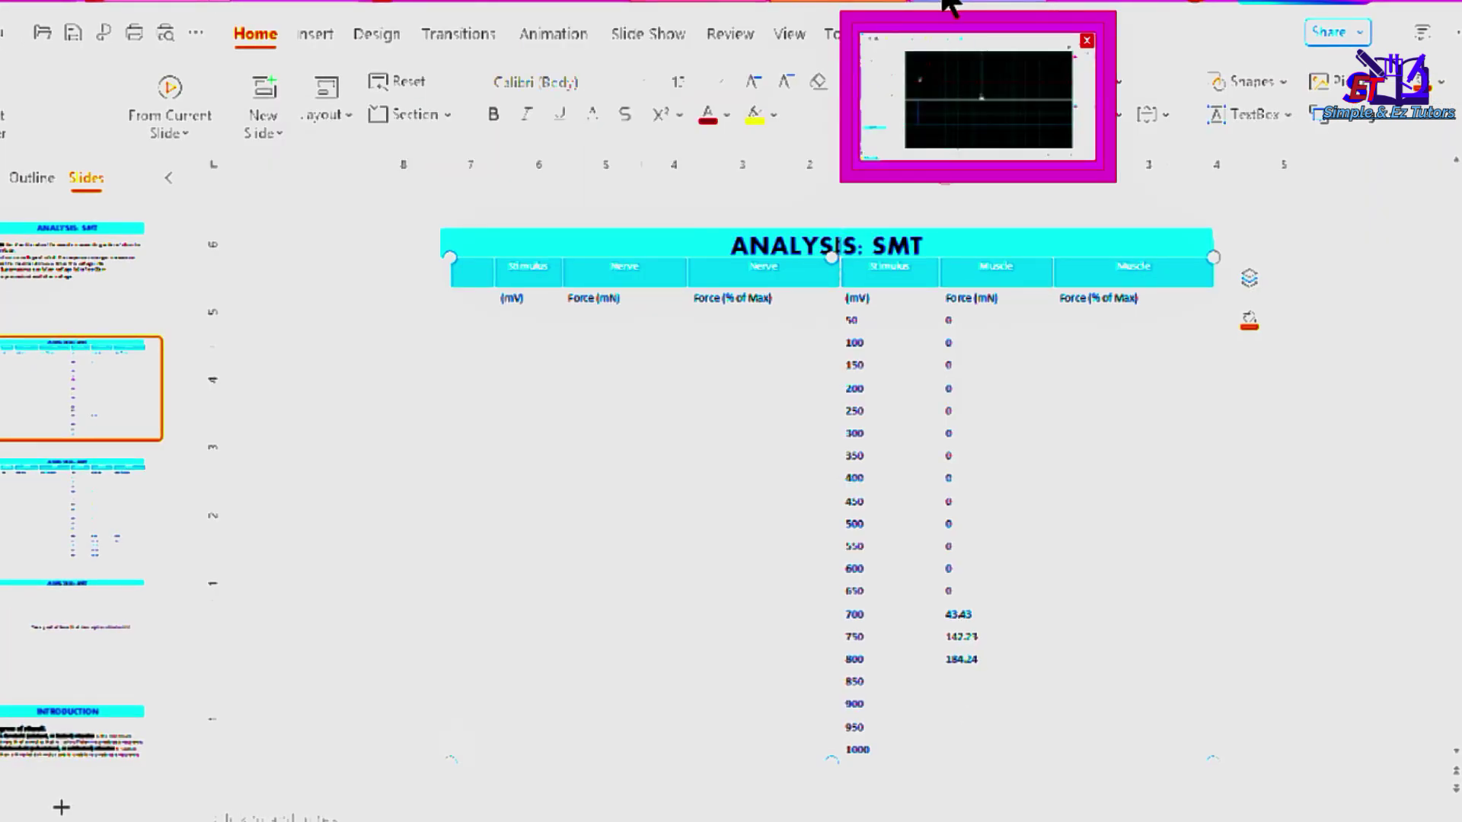
{"action": "left_click", "coordinate": [948, 6]}
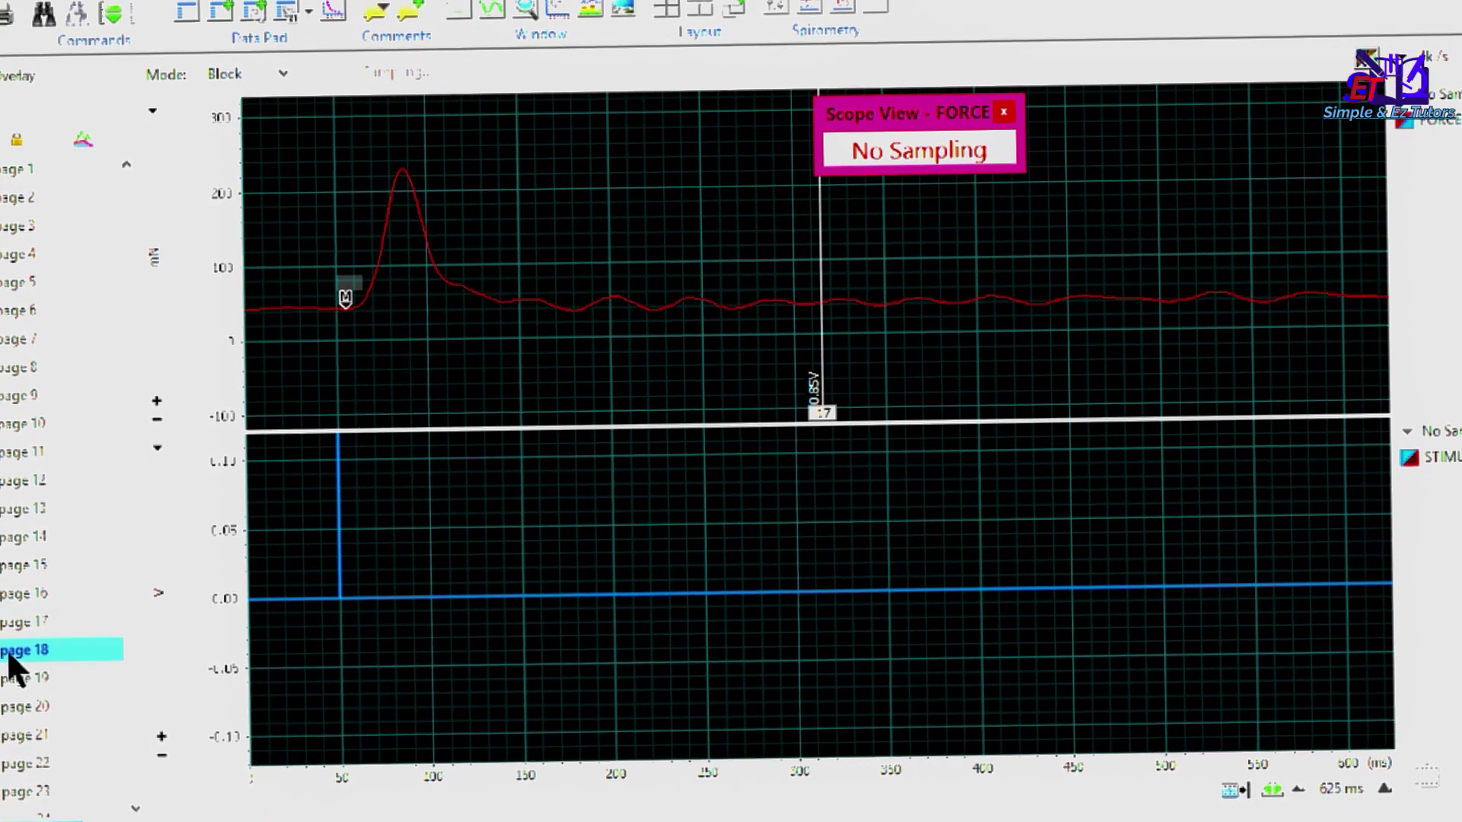
{"action": "mouse_move", "coordinate": [401, 369]}
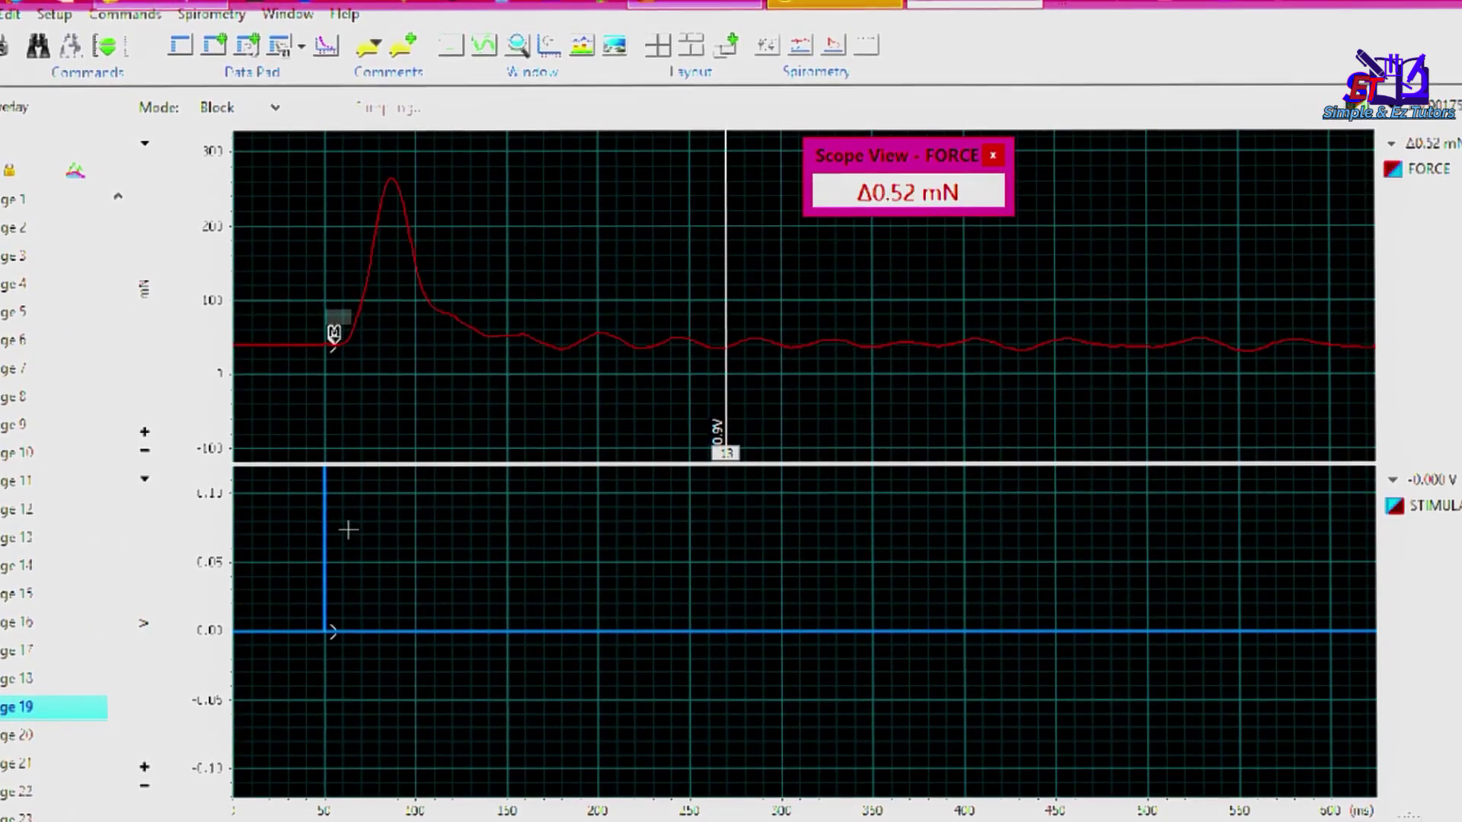
{"action": "mouse_move", "coordinate": [390, 175]}
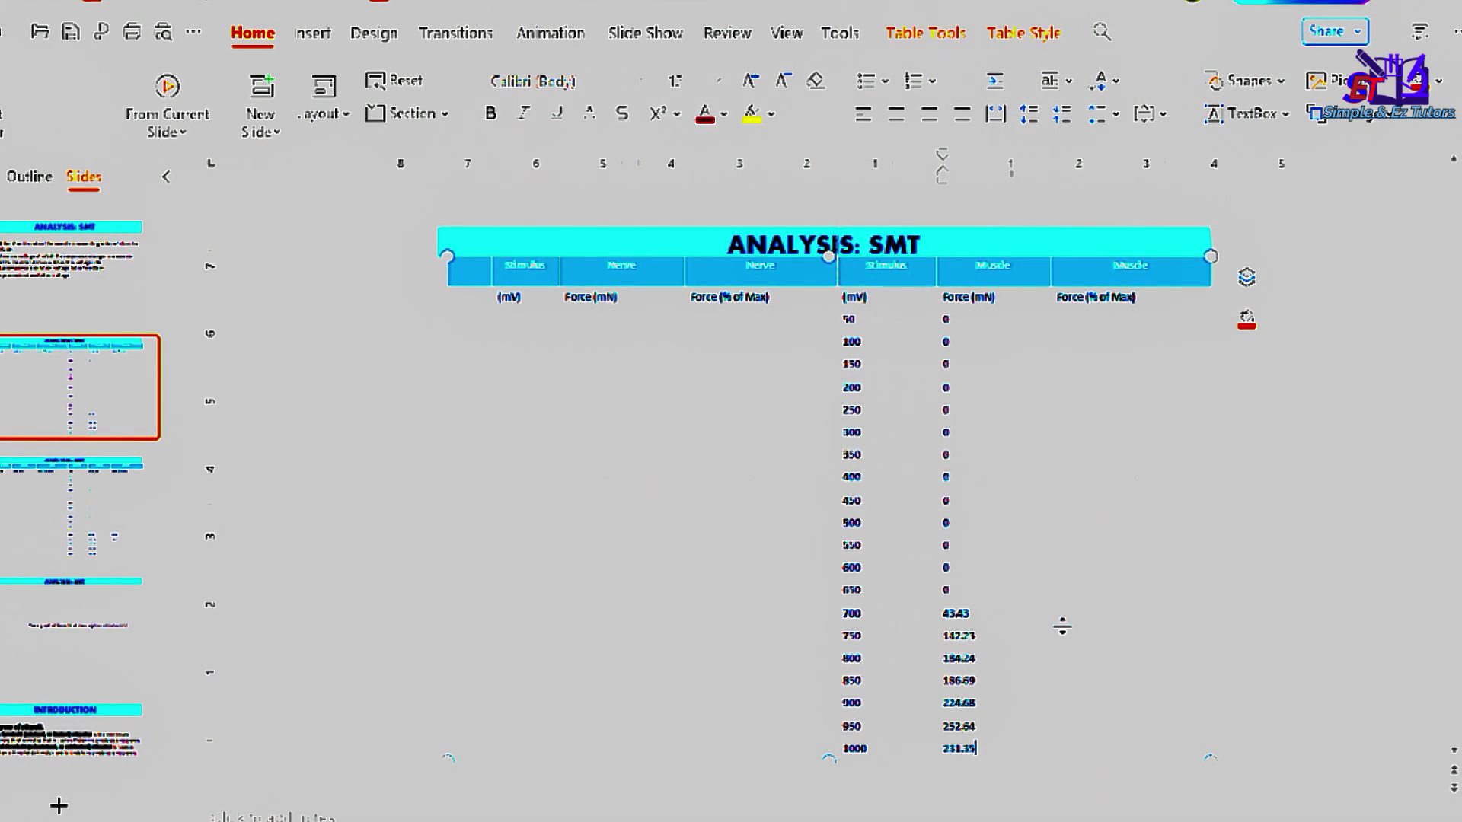
Select the 700 mV Force (% of Max) cell and divide 43.43 by 252.64 in Calculator
{"action": "left_click", "coordinate": [1074, 621]}
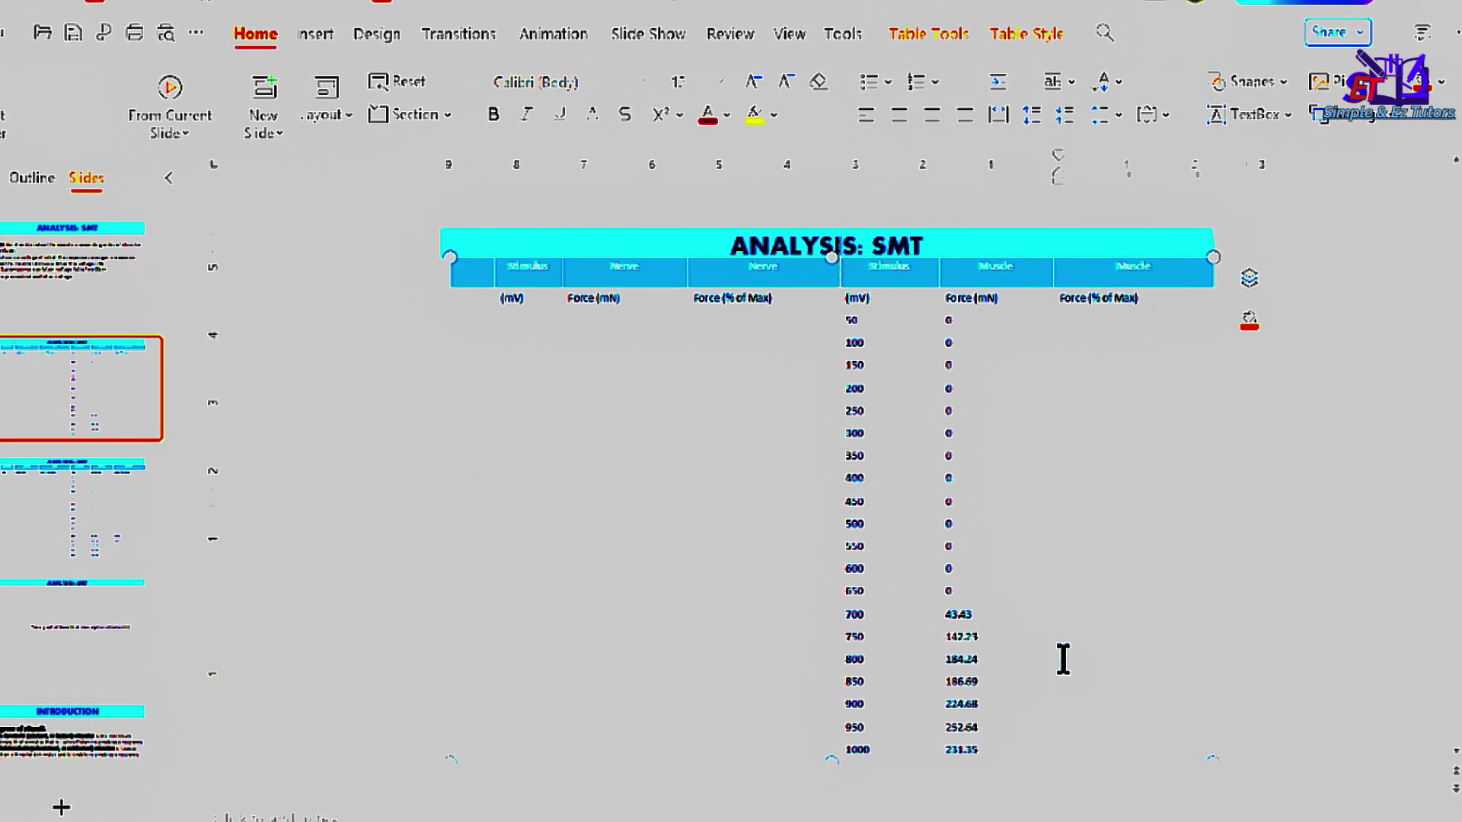
{"action": "key", "text": "alt+Tab"}
{"action": "left_click", "coordinate": [212, 478]}
{"action": "left_click", "coordinate": [303, 517]}
{"action": "left_click", "coordinate": [303, 552]}
{"action": "left_click", "coordinate": [212, 478]}
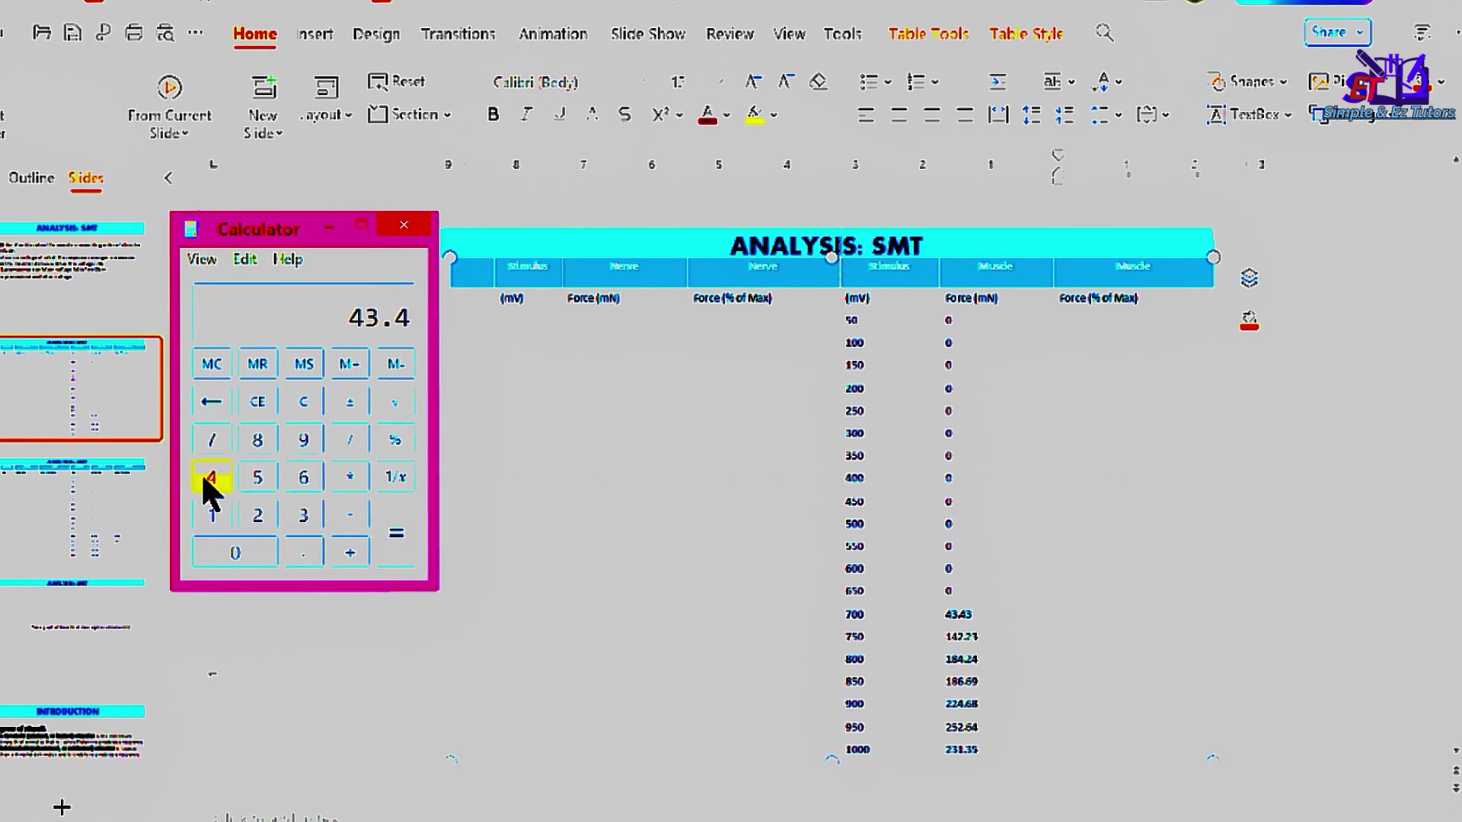
{"action": "left_click", "coordinate": [303, 515]}
{"action": "left_click", "coordinate": [349, 440]}
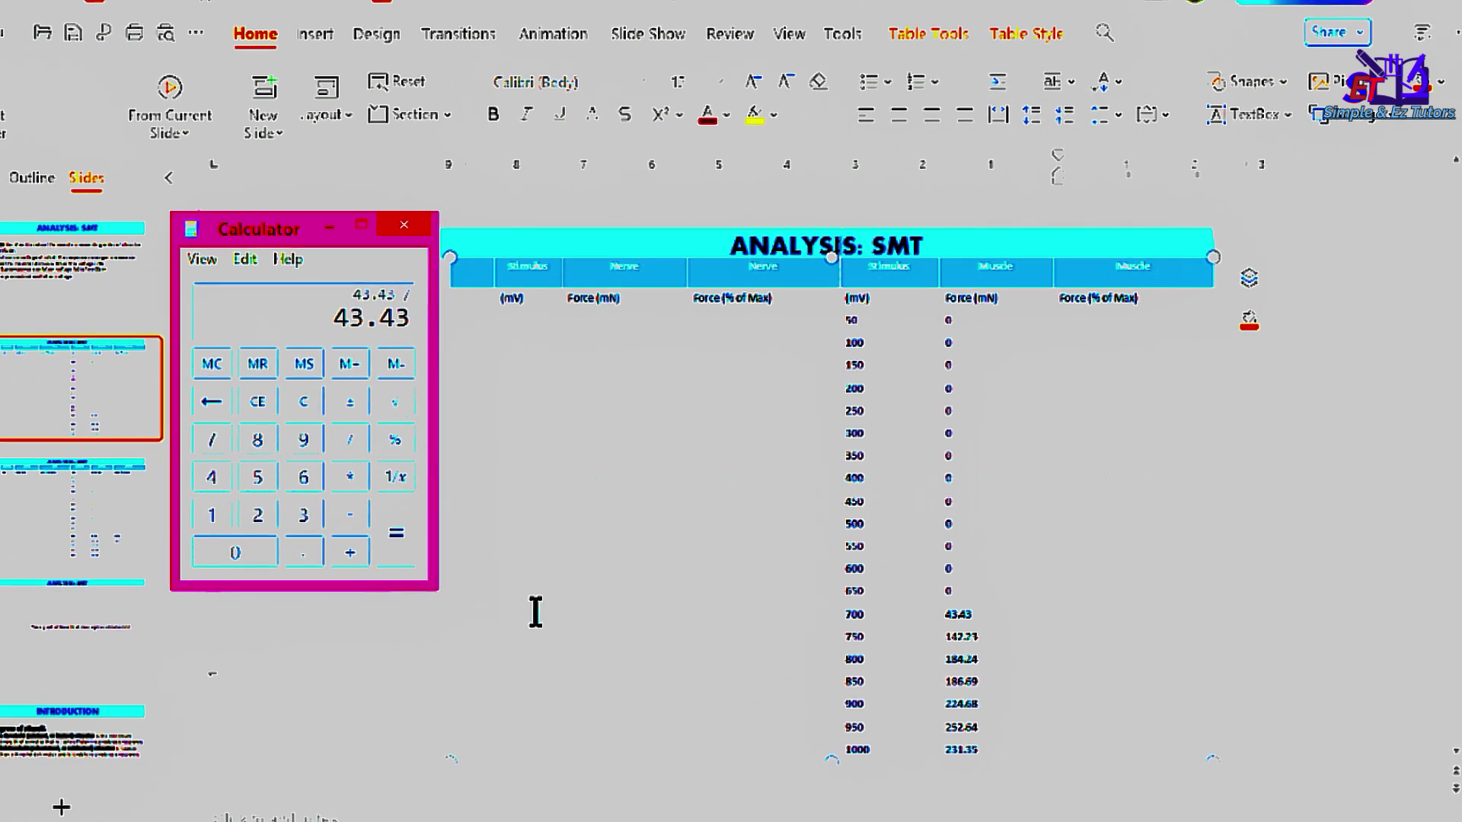
{"action": "type", "text": "252"}
{"action": "left_click", "coordinate": [304, 553]}
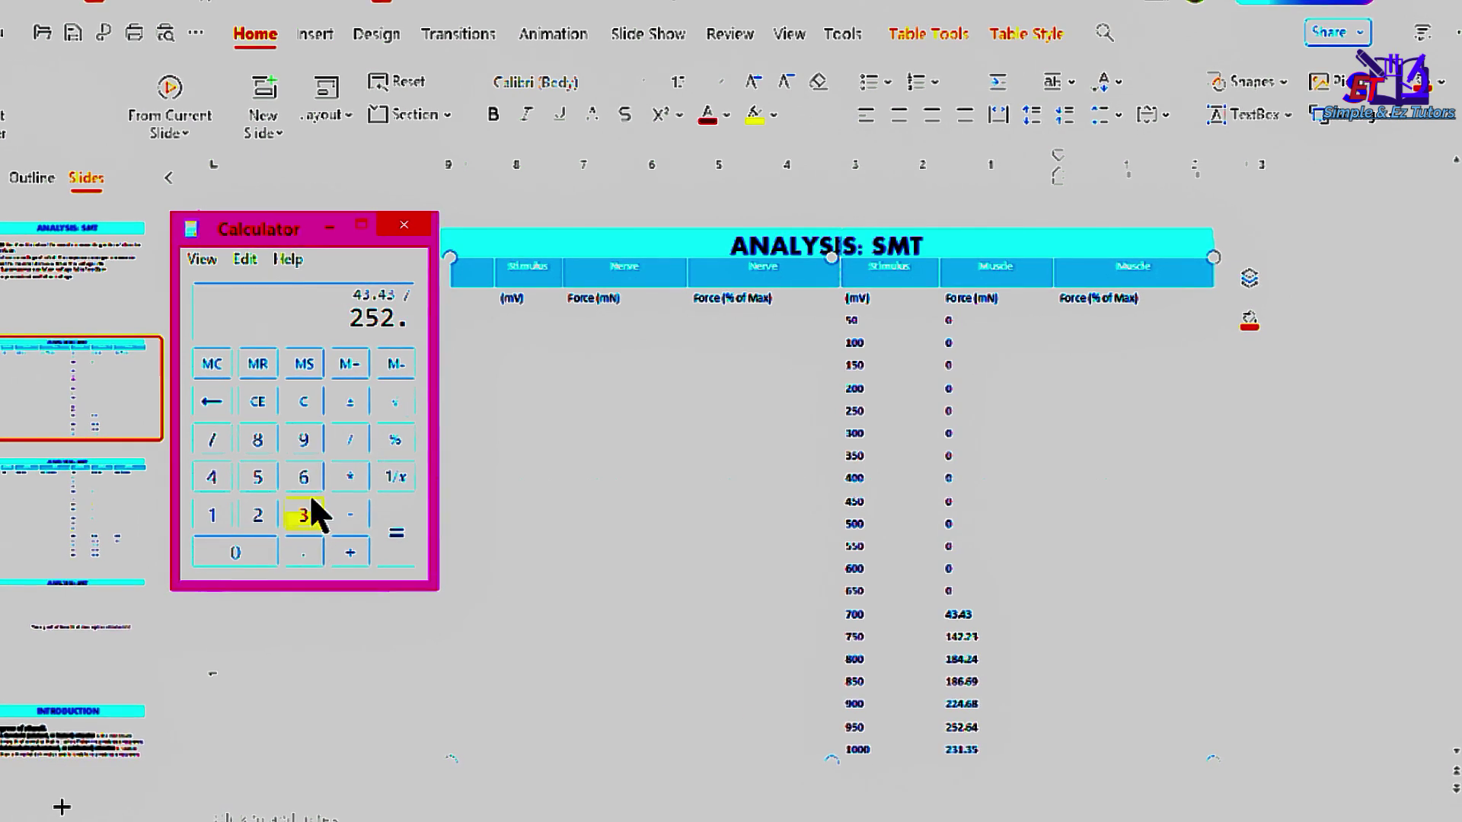
{"action": "type", "text": "64"}
{"action": "key", "text": "Return"}
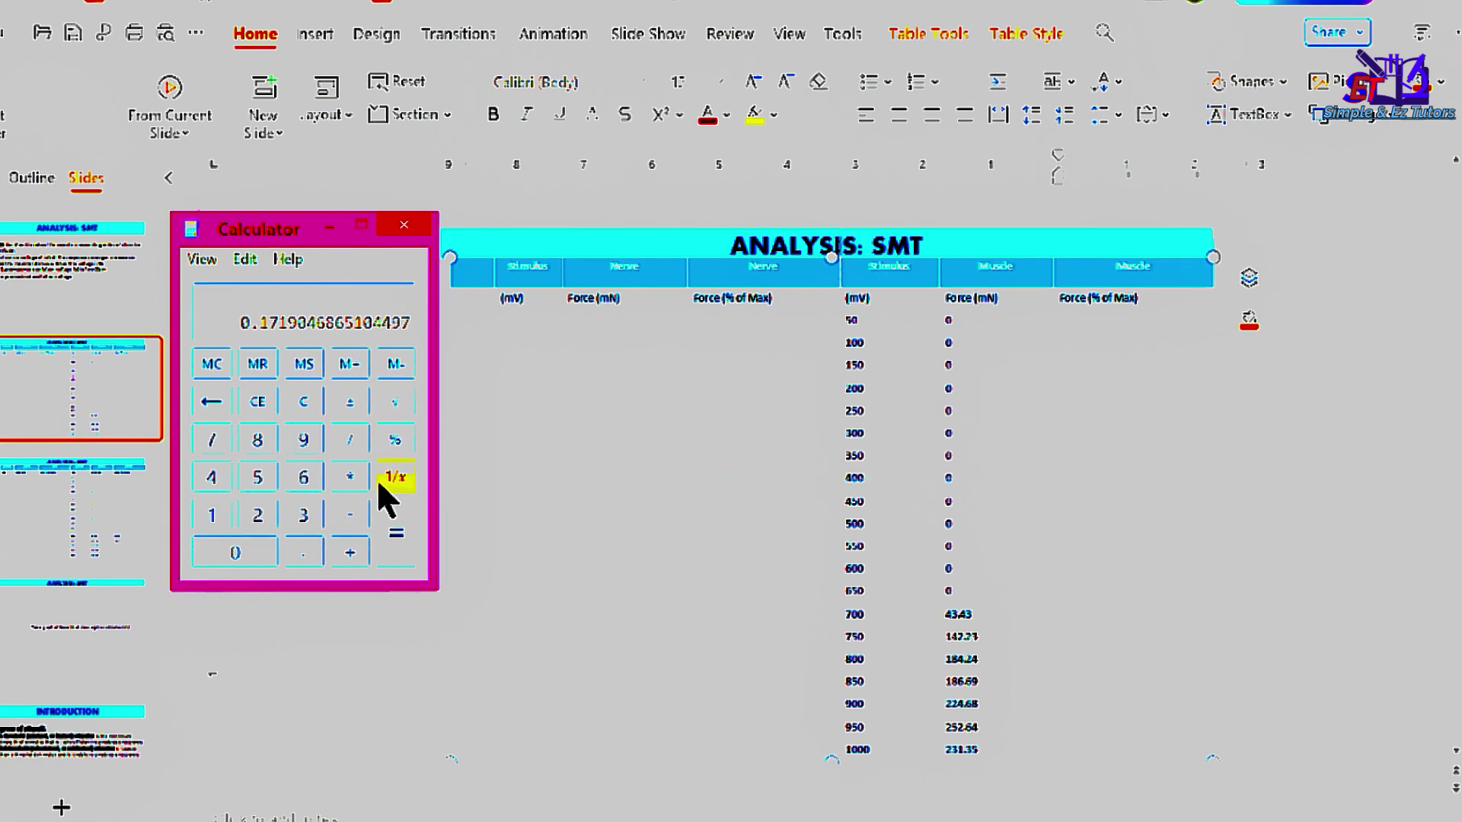
Multiply the ratio by 100 and enter 17.19 as the 700 mV percentage
{"action": "left_click", "coordinate": [350, 478]}
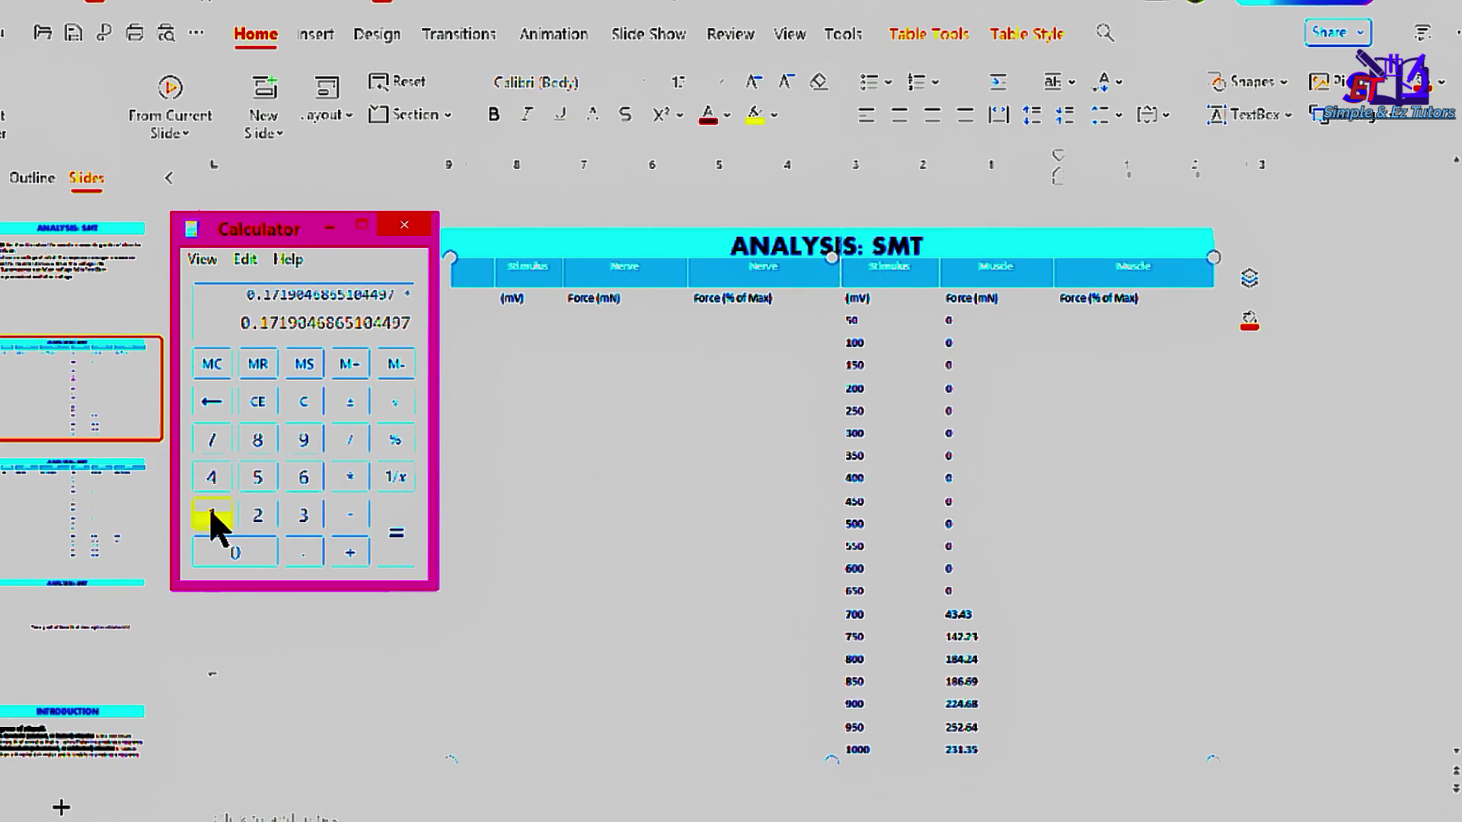
{"action": "type", "text": "100"}
{"action": "left_click", "coordinate": [402, 533]}
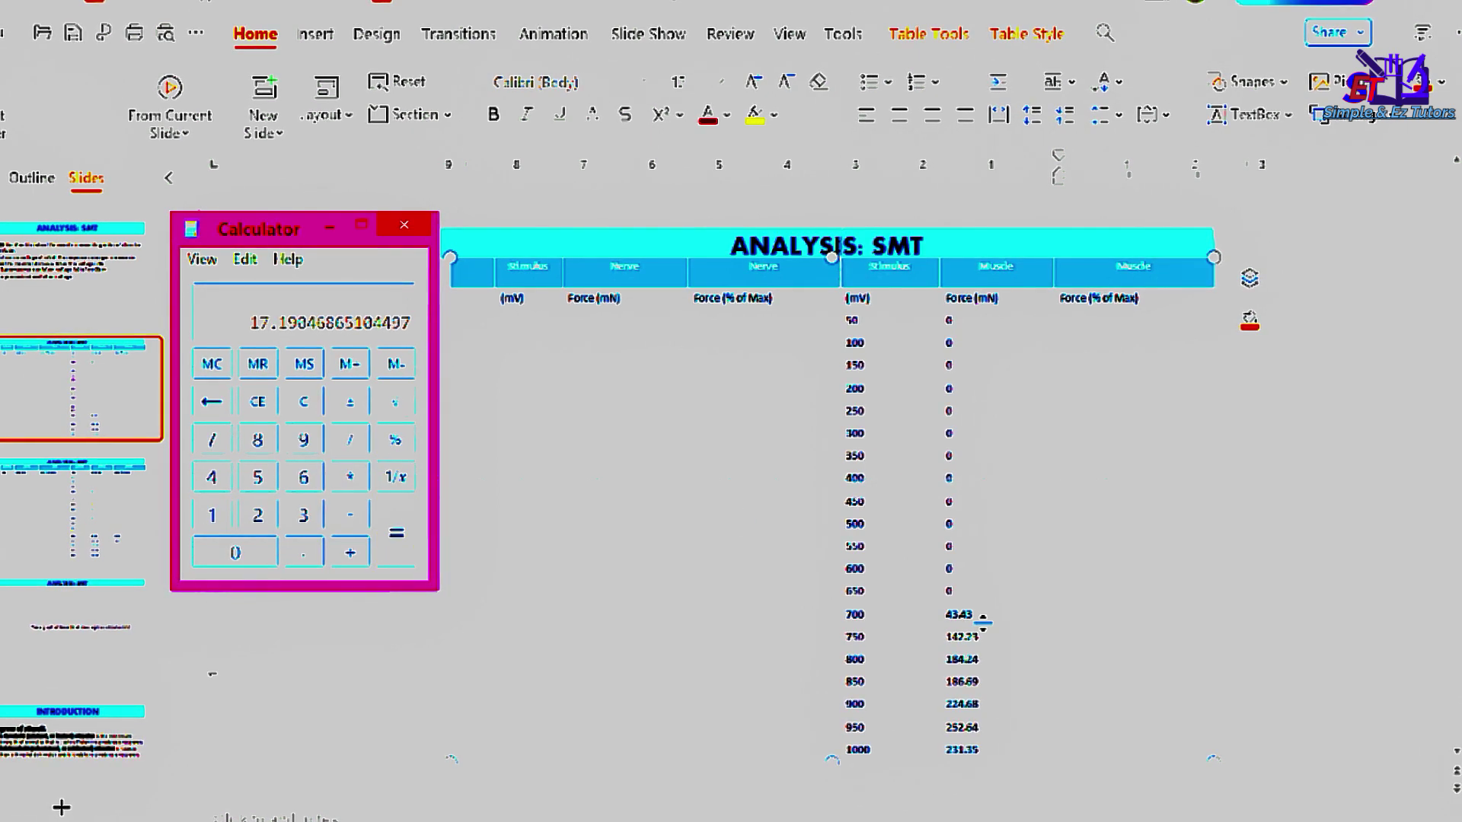
{"action": "left_click", "coordinate": [1061, 620]}
{"action": "type", "text": "17.19"}
{"action": "key", "text": "alt+Tab"}
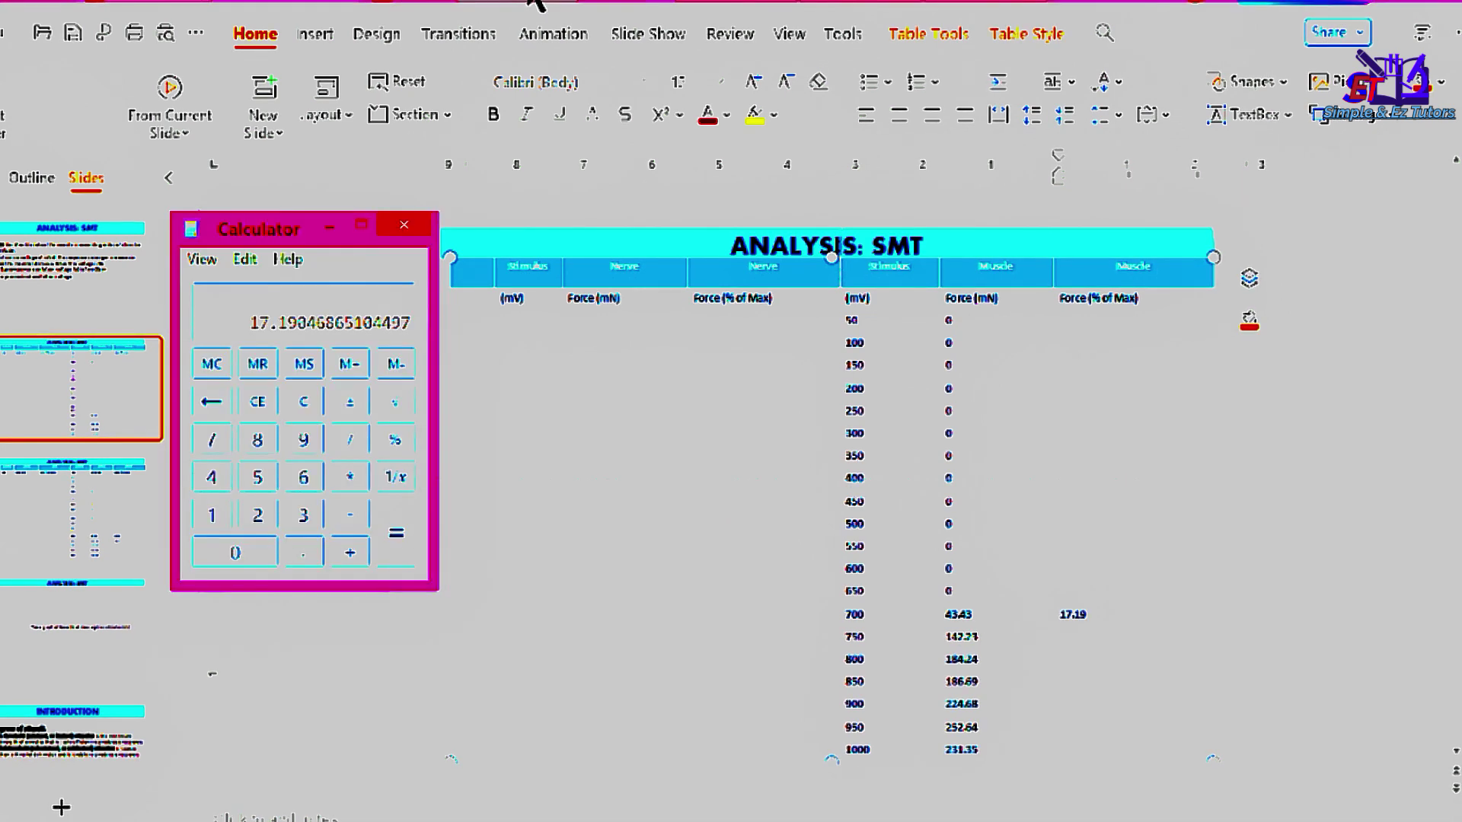
{"action": "key", "text": "alt+Tab"}
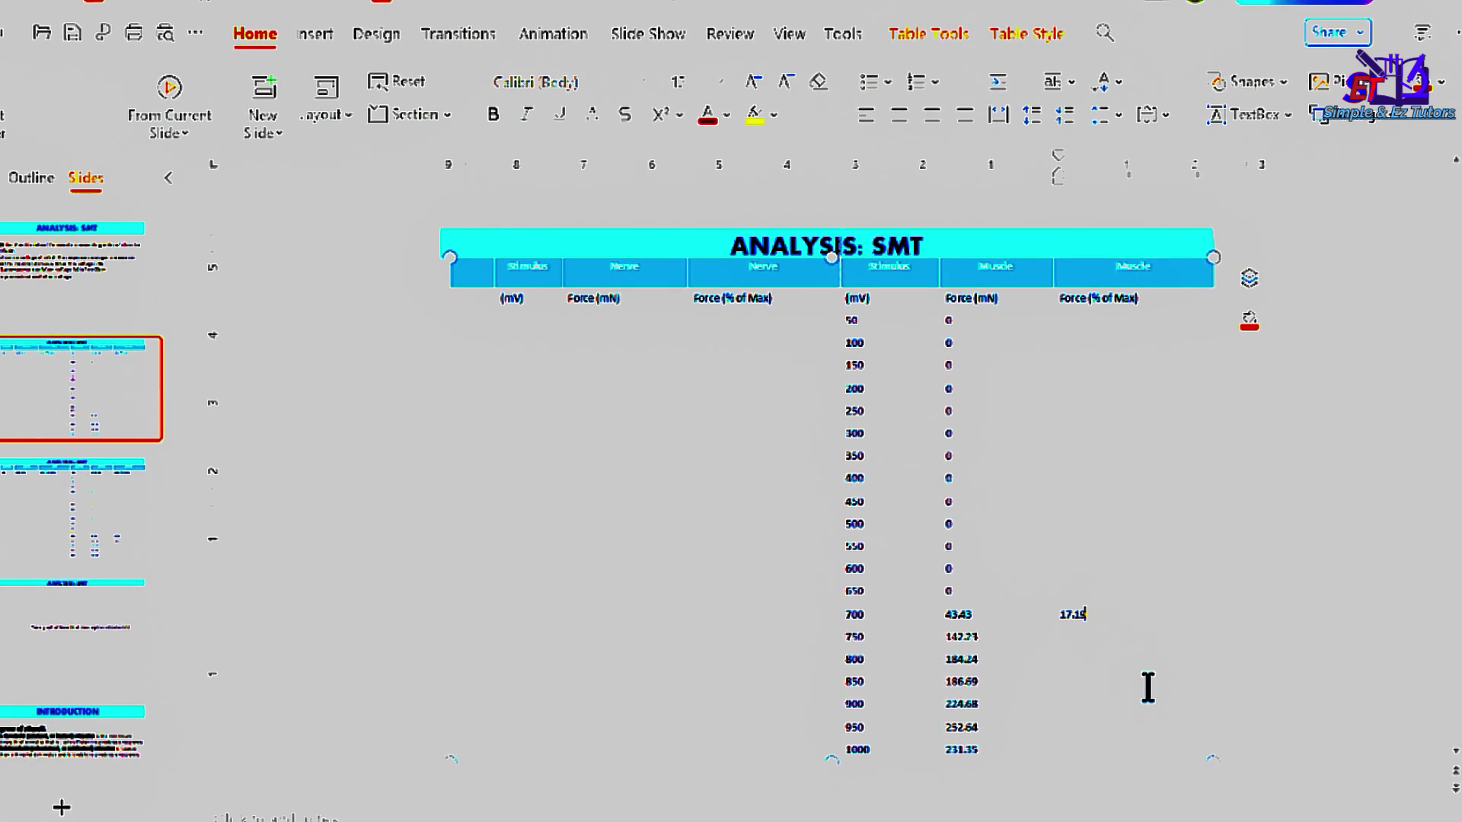
Select the 750 mV percentage cell and divide 142.23 by 252.64 in Calculator
{"action": "left_click", "coordinate": [1068, 639]}
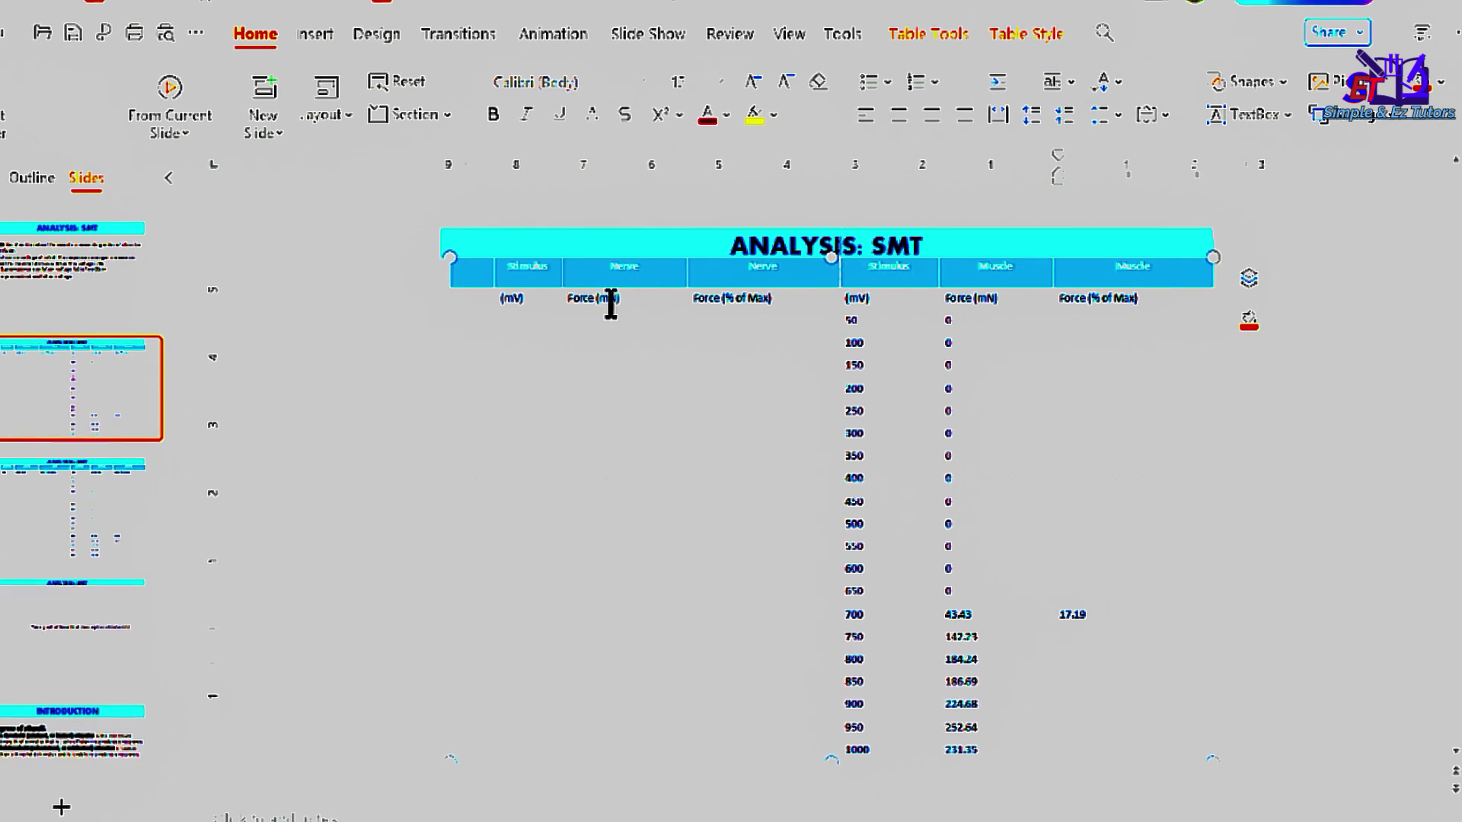
{"action": "key", "text": "alt+Tab"}
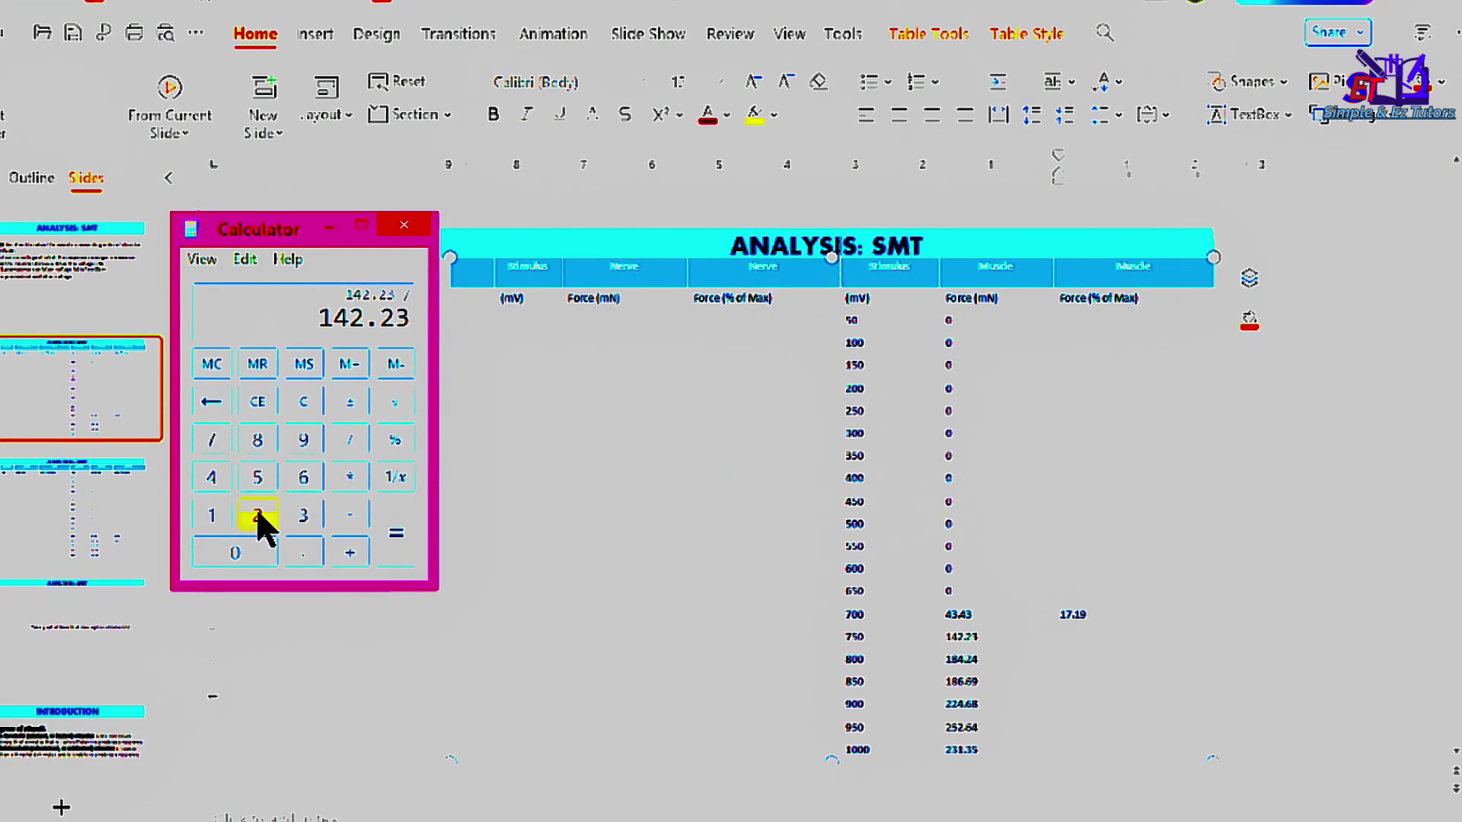
{"action": "left_click", "coordinate": [258, 514]}
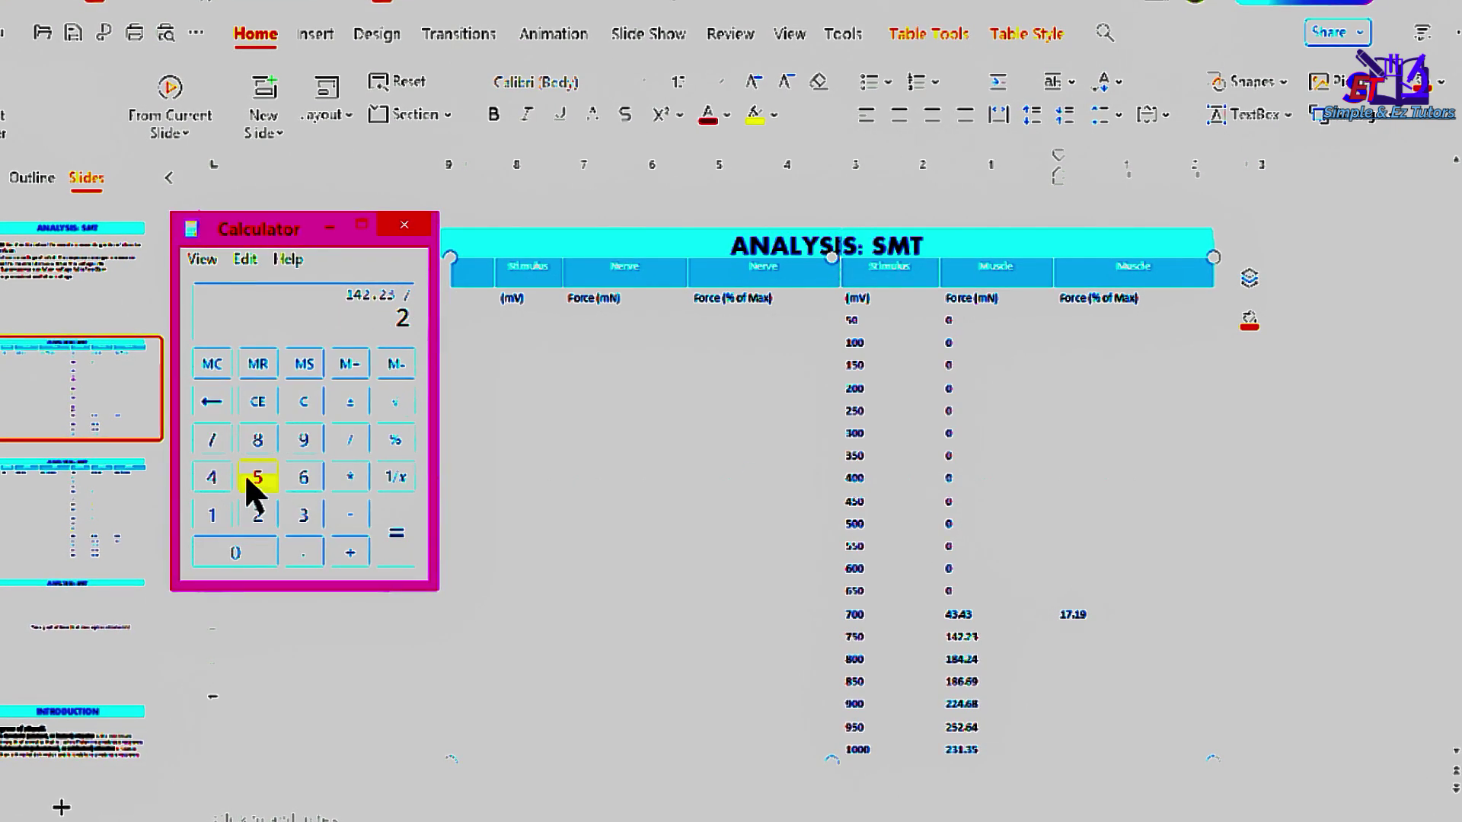
{"action": "left_click", "coordinate": [256, 480]}
{"action": "left_click", "coordinate": [258, 513]}
{"action": "left_click", "coordinate": [302, 550]}
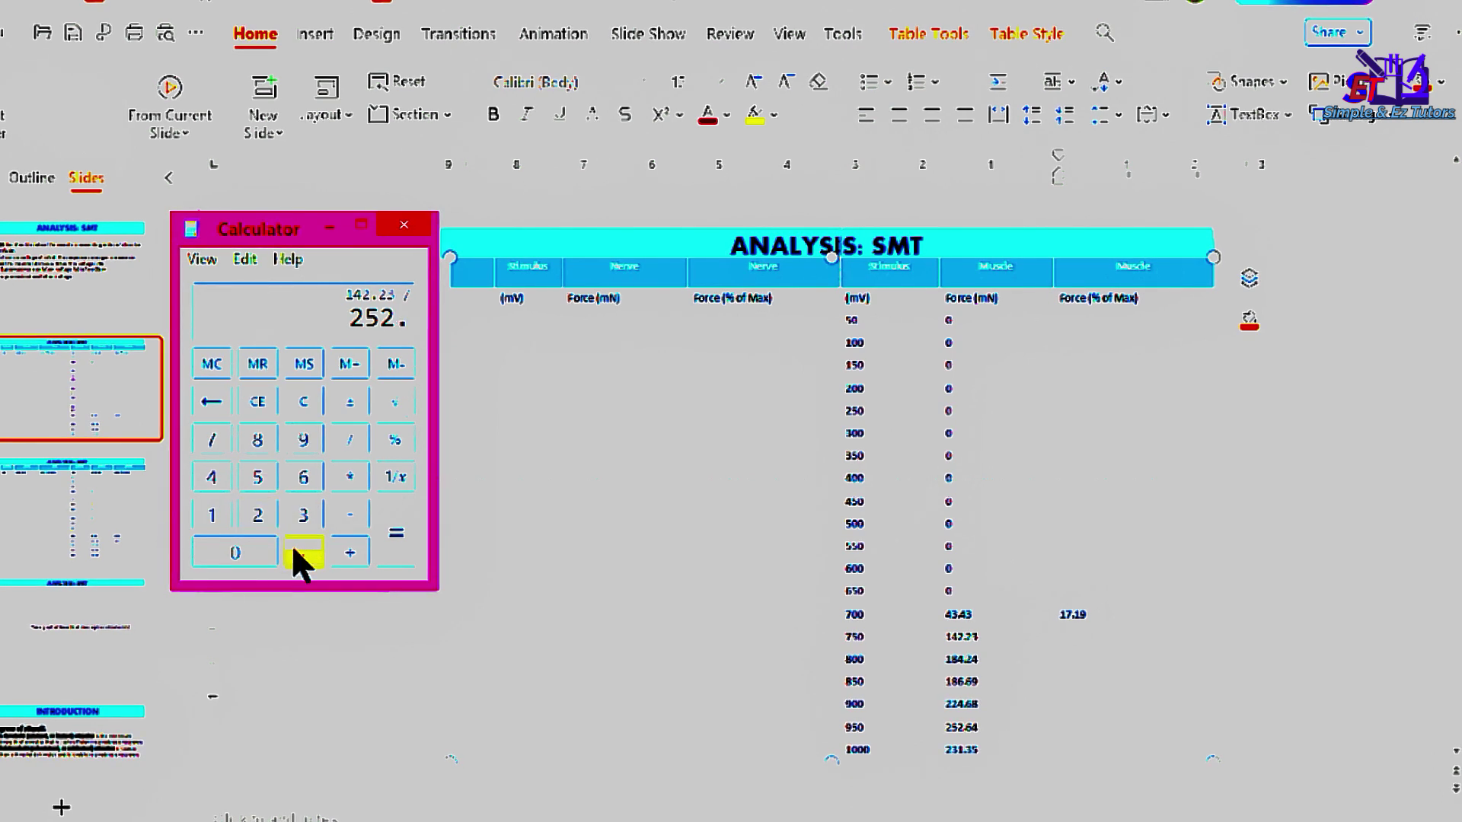
{"action": "left_click", "coordinate": [303, 477]}
{"action": "left_click", "coordinate": [211, 477]}
Multiply by 100, enter 56.30 for 750 mV, and go to the Plot a graph slide
{"action": "left_click", "coordinate": [349, 477]}
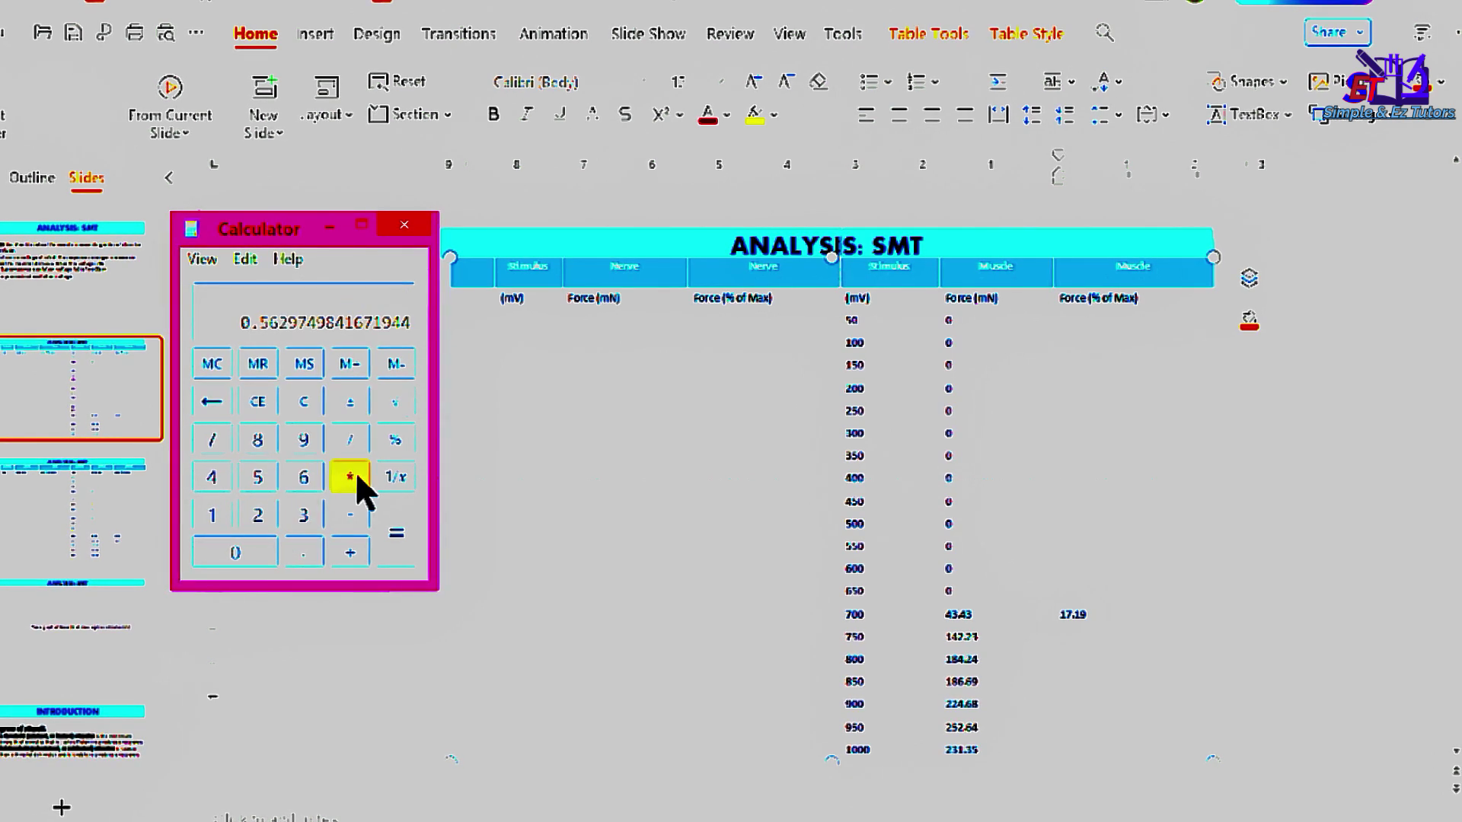
{"action": "left_click", "coordinate": [211, 516]}
{"action": "left_click", "coordinate": [235, 552]}
{"action": "left_click", "coordinate": [235, 552]}
{"action": "left_click", "coordinate": [395, 533]}
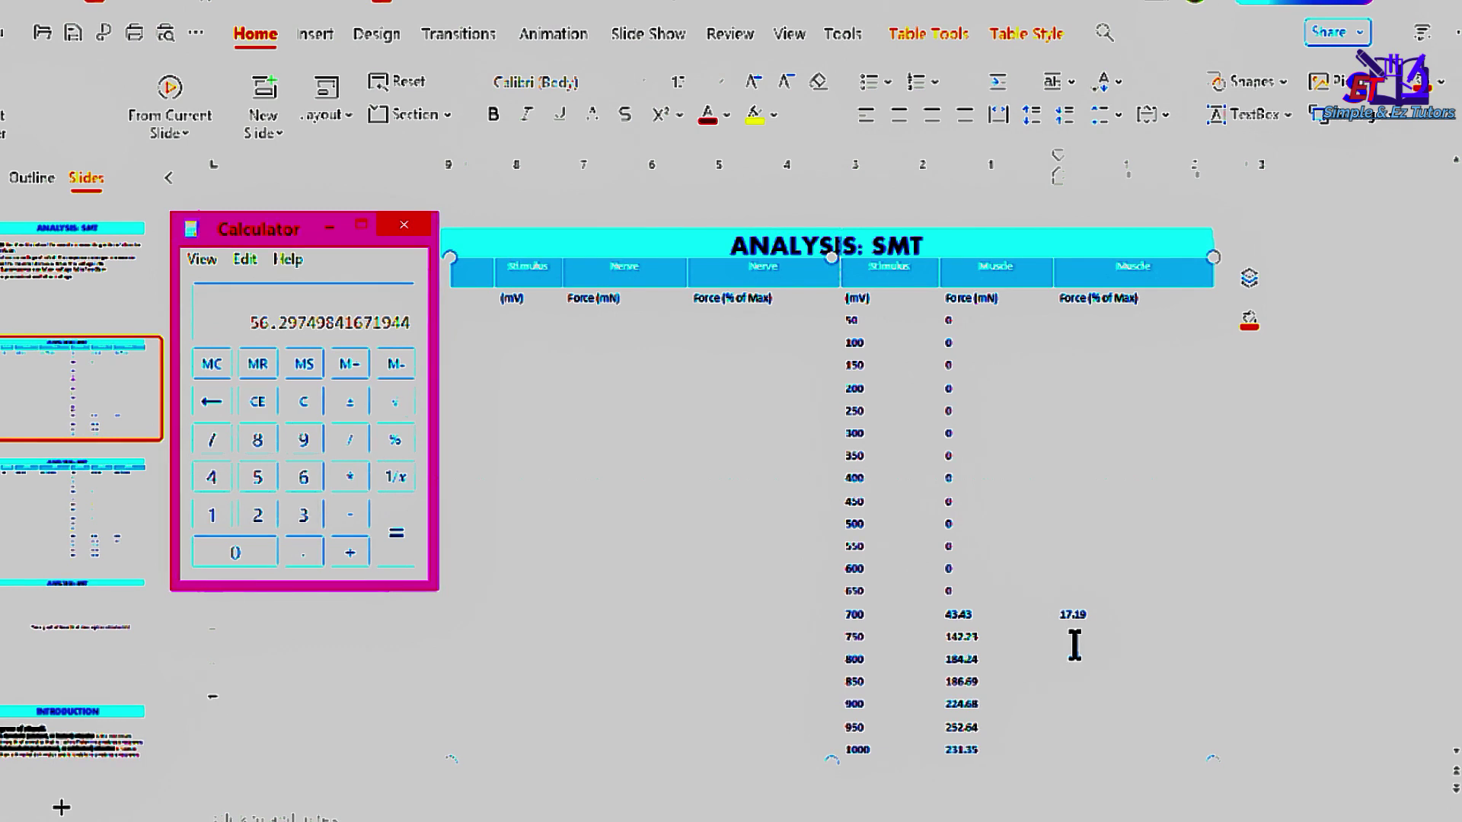
{"action": "left_click", "coordinate": [1074, 645]}
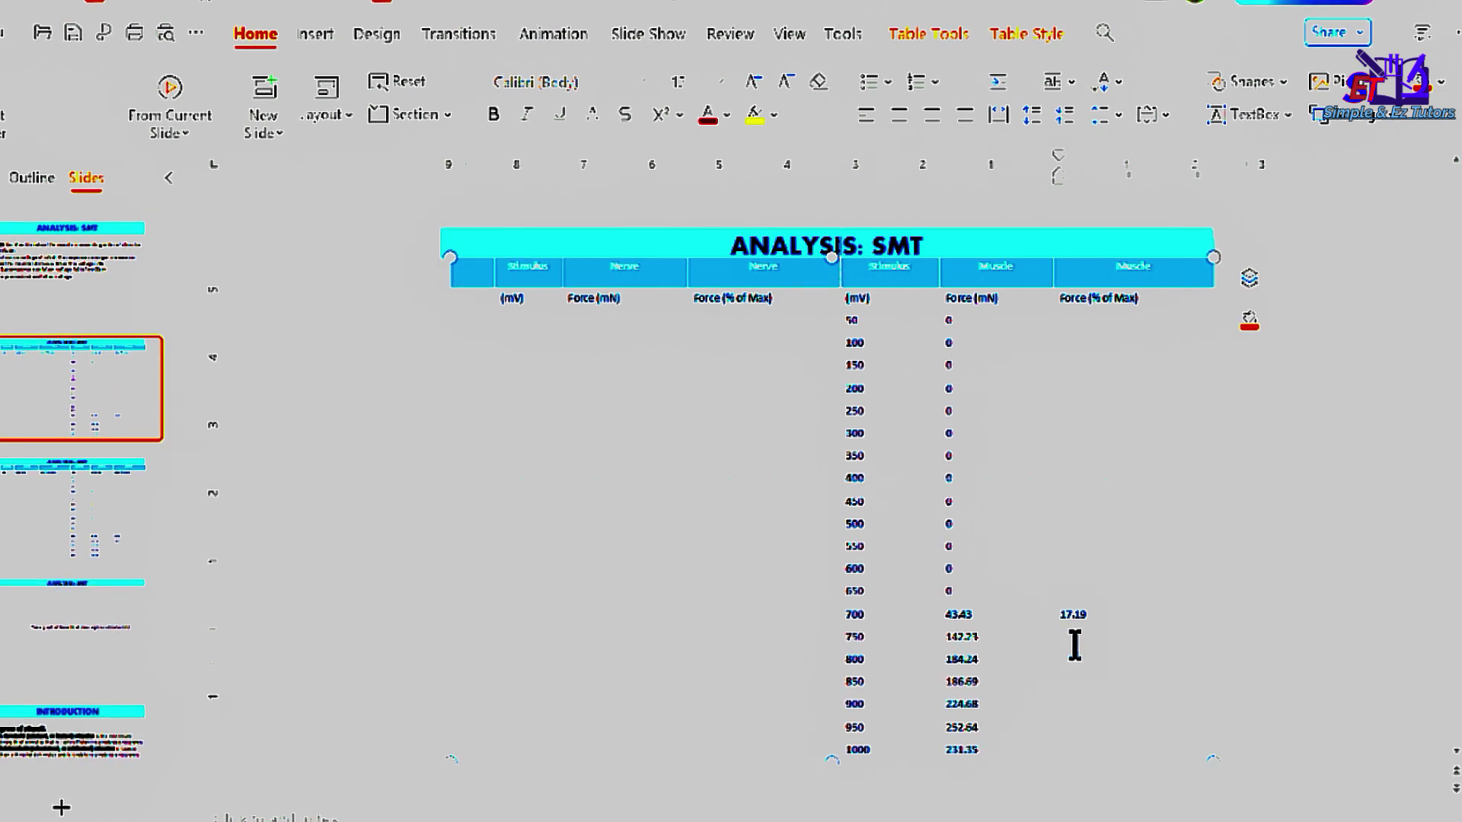
{"action": "type", "text": "56.30"}
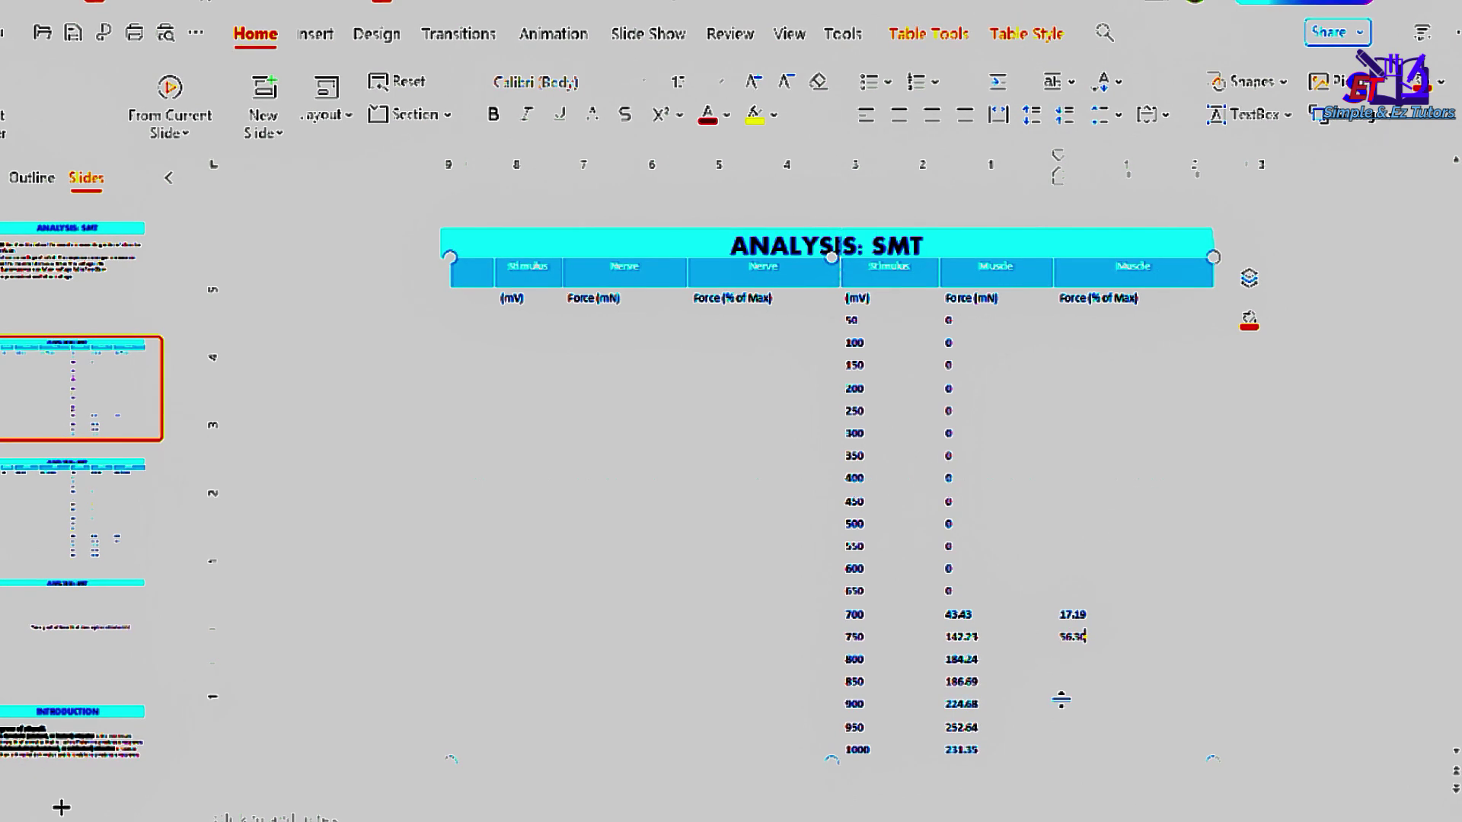
{"action": "left_click", "coordinate": [40, 660]}
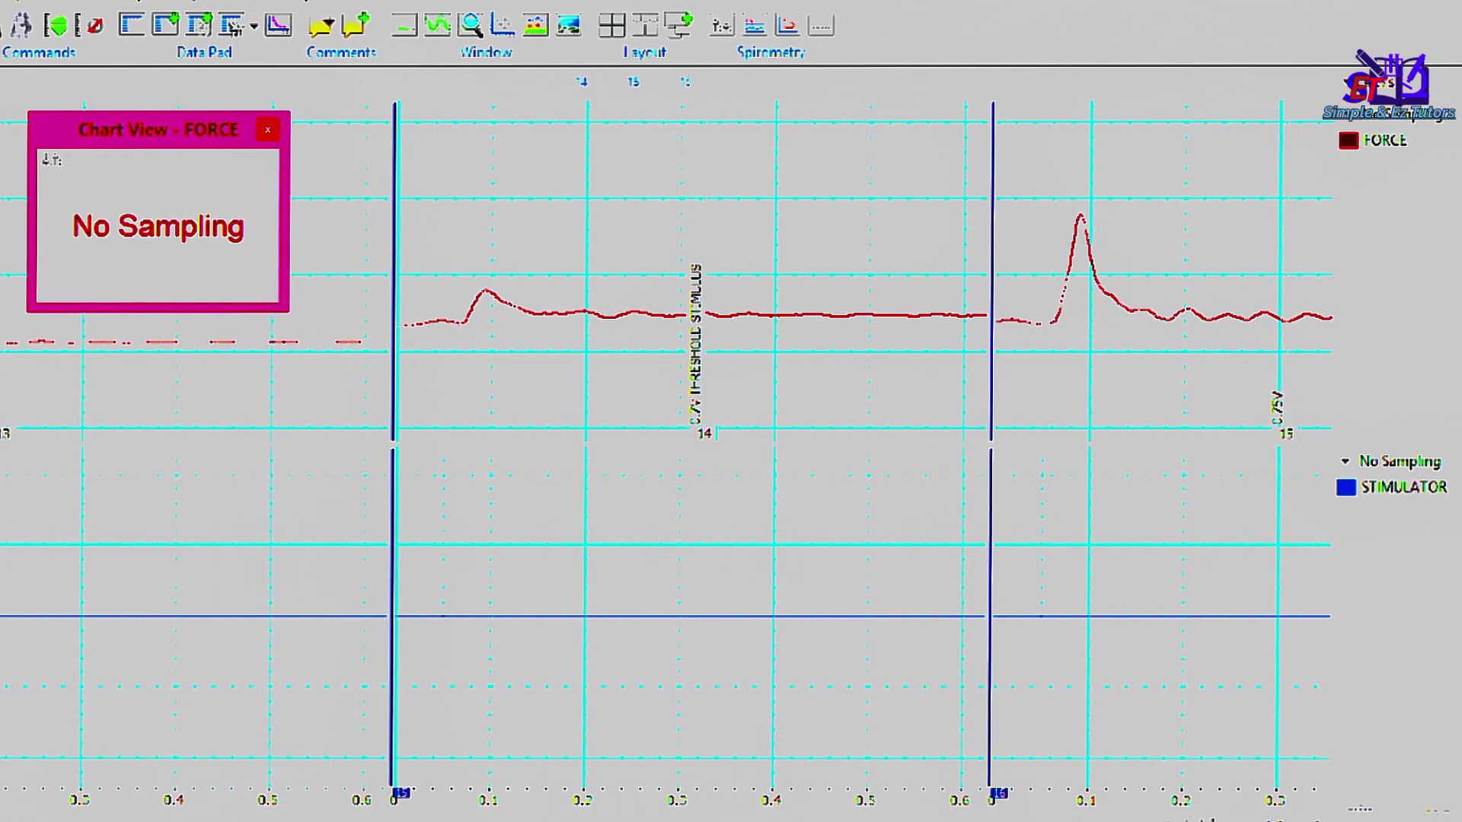
Drag the M marker onto the FORCE trace and move the Rate/s readout beside the FORCE readout
{"action": "mouse_move", "coordinate": [354, 685]}
{"action": "left_mouse_down"}
{"action": "mouse_move", "coordinate": [428, 659]}
{"action": "mouse_move", "coordinate": [476, 619]}
{"action": "mouse_move", "coordinate": [468, 485]}
{"action": "mouse_move", "coordinate": [494, 469]}
{"action": "left_mouse_up"}
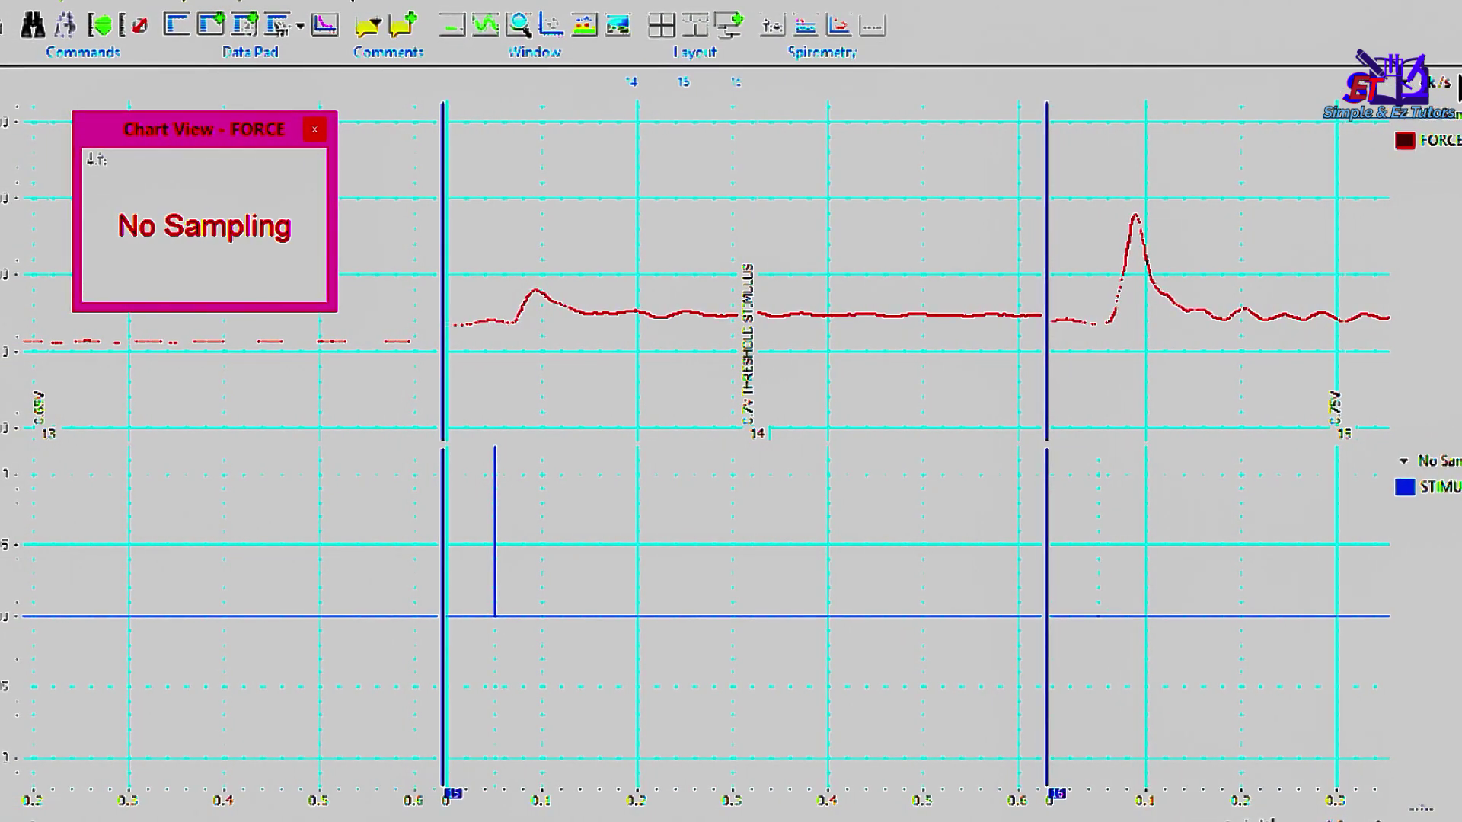
{"action": "left_click_drag", "start_coordinate": [1435, 46], "coordinate": [544, 34]}
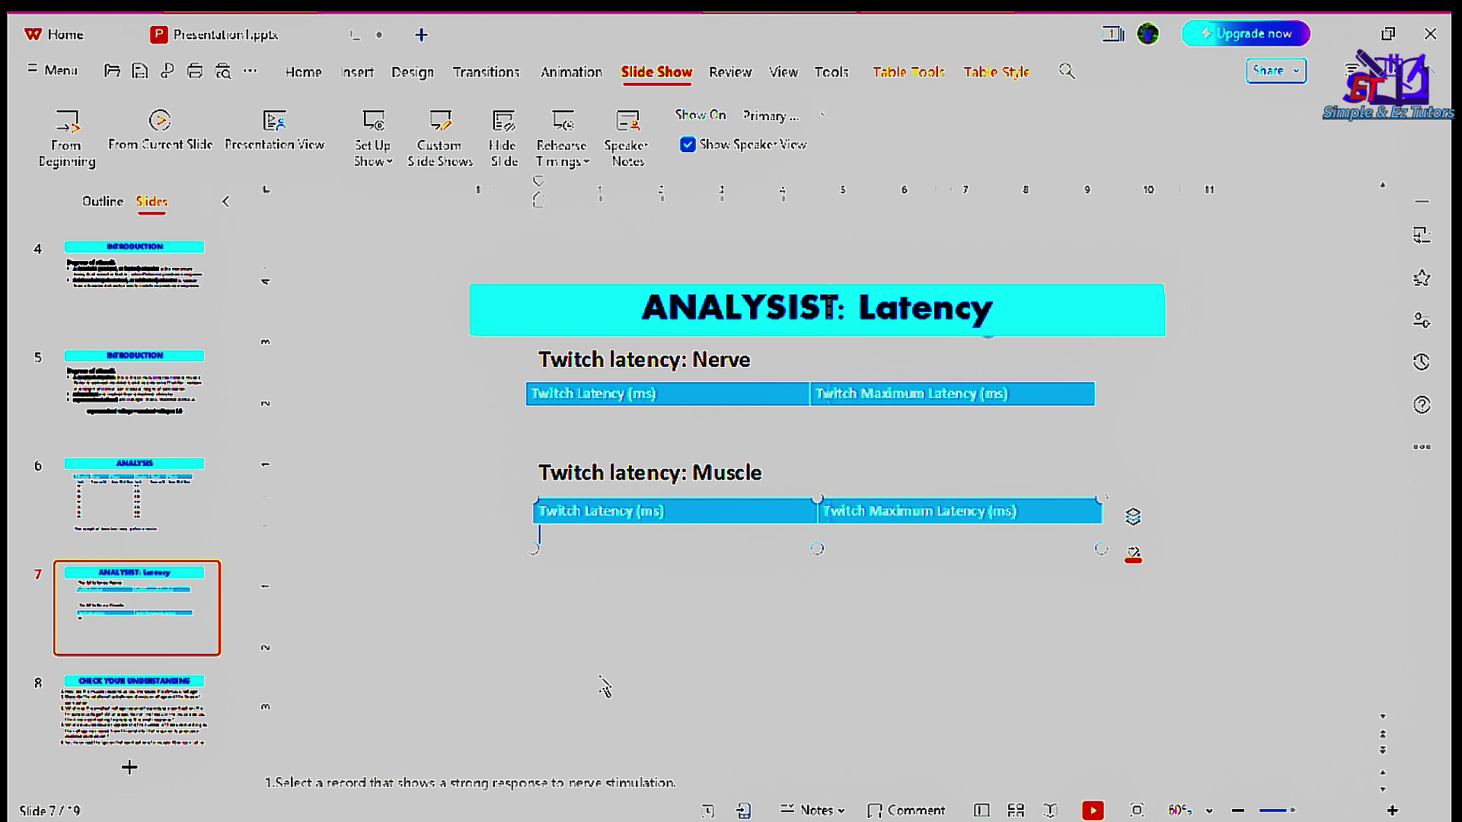
Enter 20 as the first muscle Twitch Latency (ms) value
{"action": "type", "text": "20"}
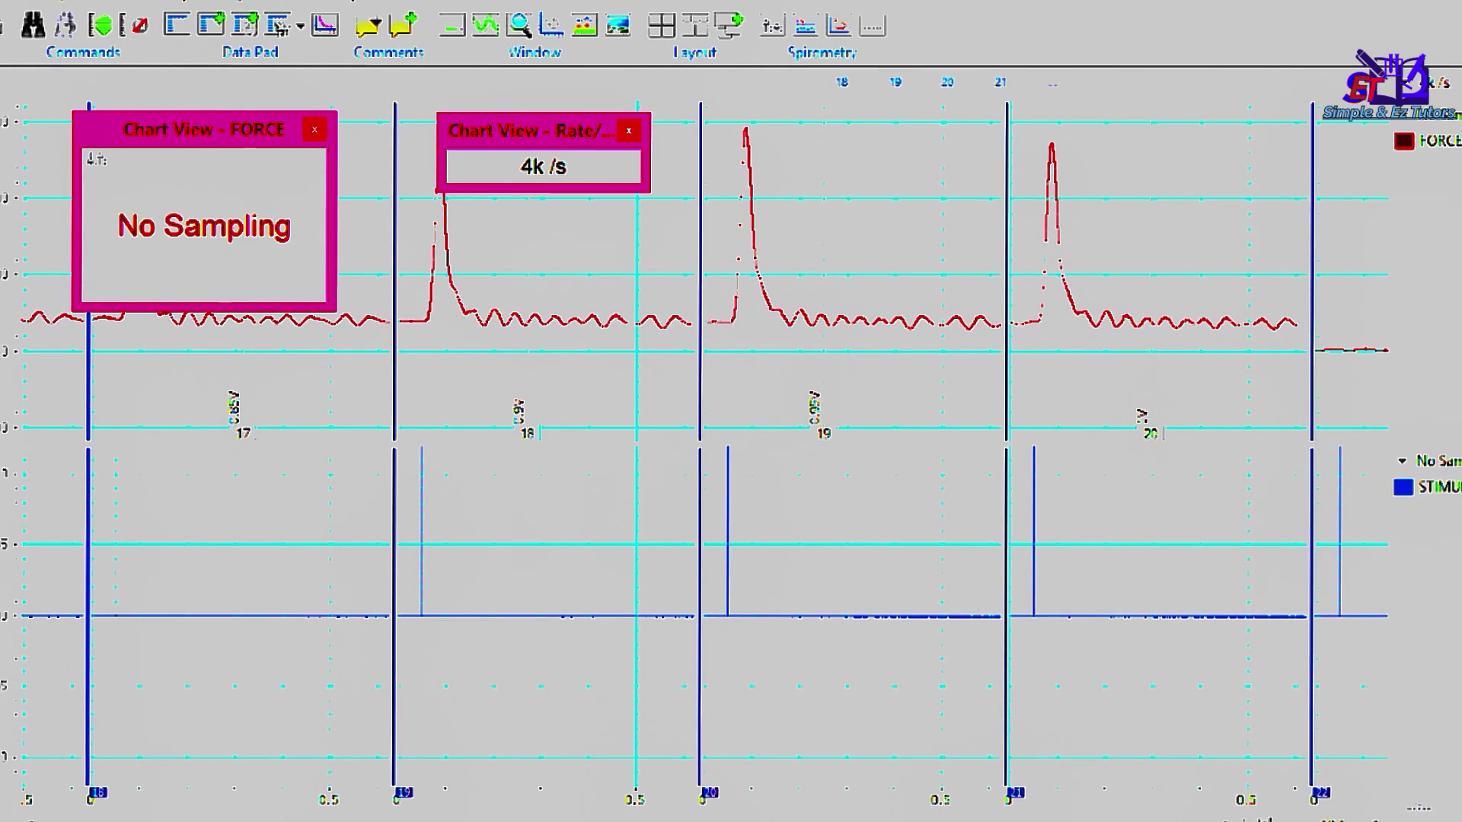
Drag the M marker onto the STIMULATOR trace so readouts show time from the stimulus
{"action": "left_click_drag", "start_coordinate": [708, 626], "coordinate": [708, 618]}
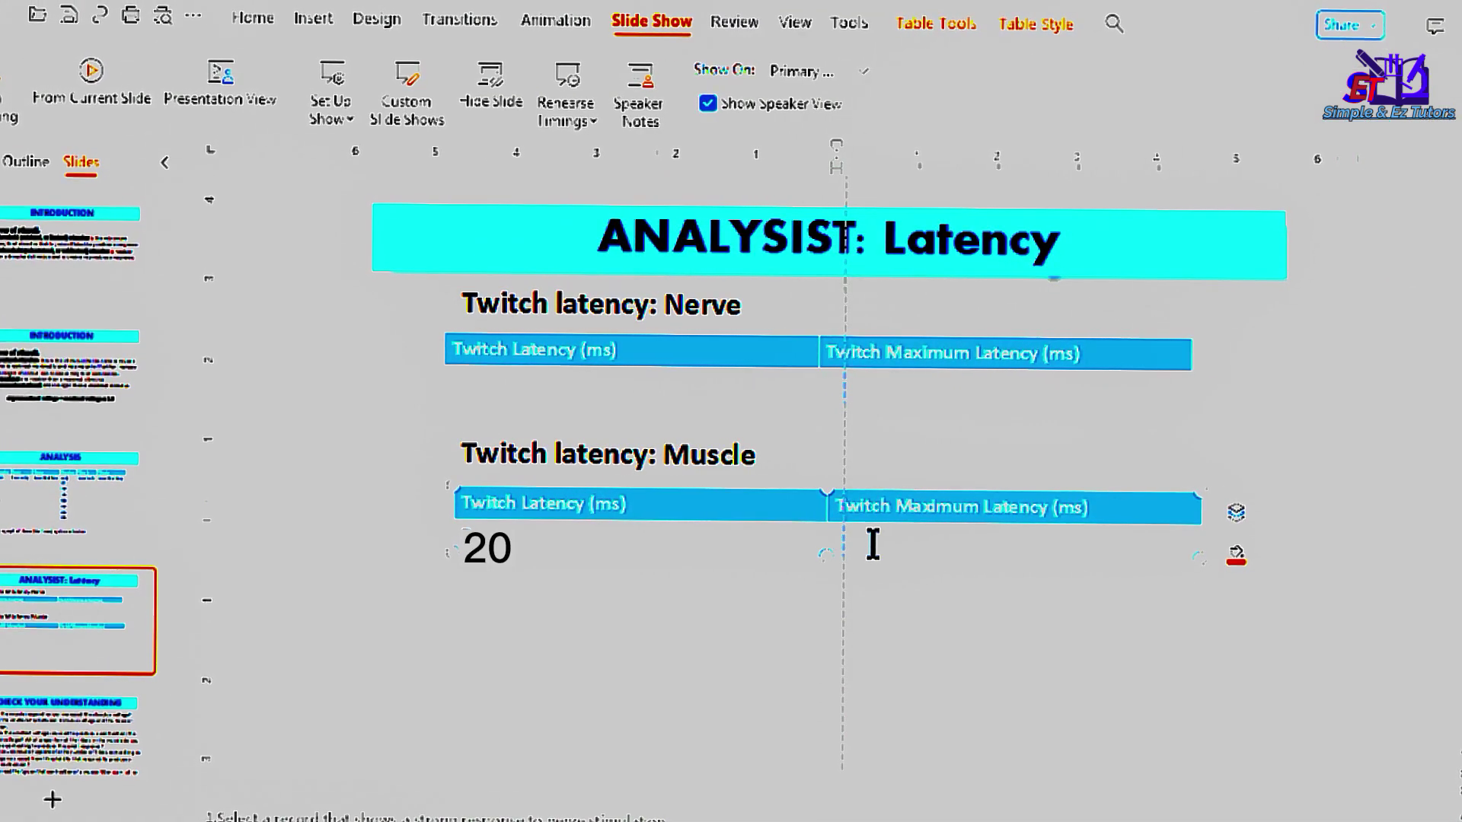
In Calculator, compute 0.0095 × 1000 to get 9.5 ms
{"action": "key", "text": "alt+Tab"}
{"action": "left_click", "coordinate": [255, 396]}
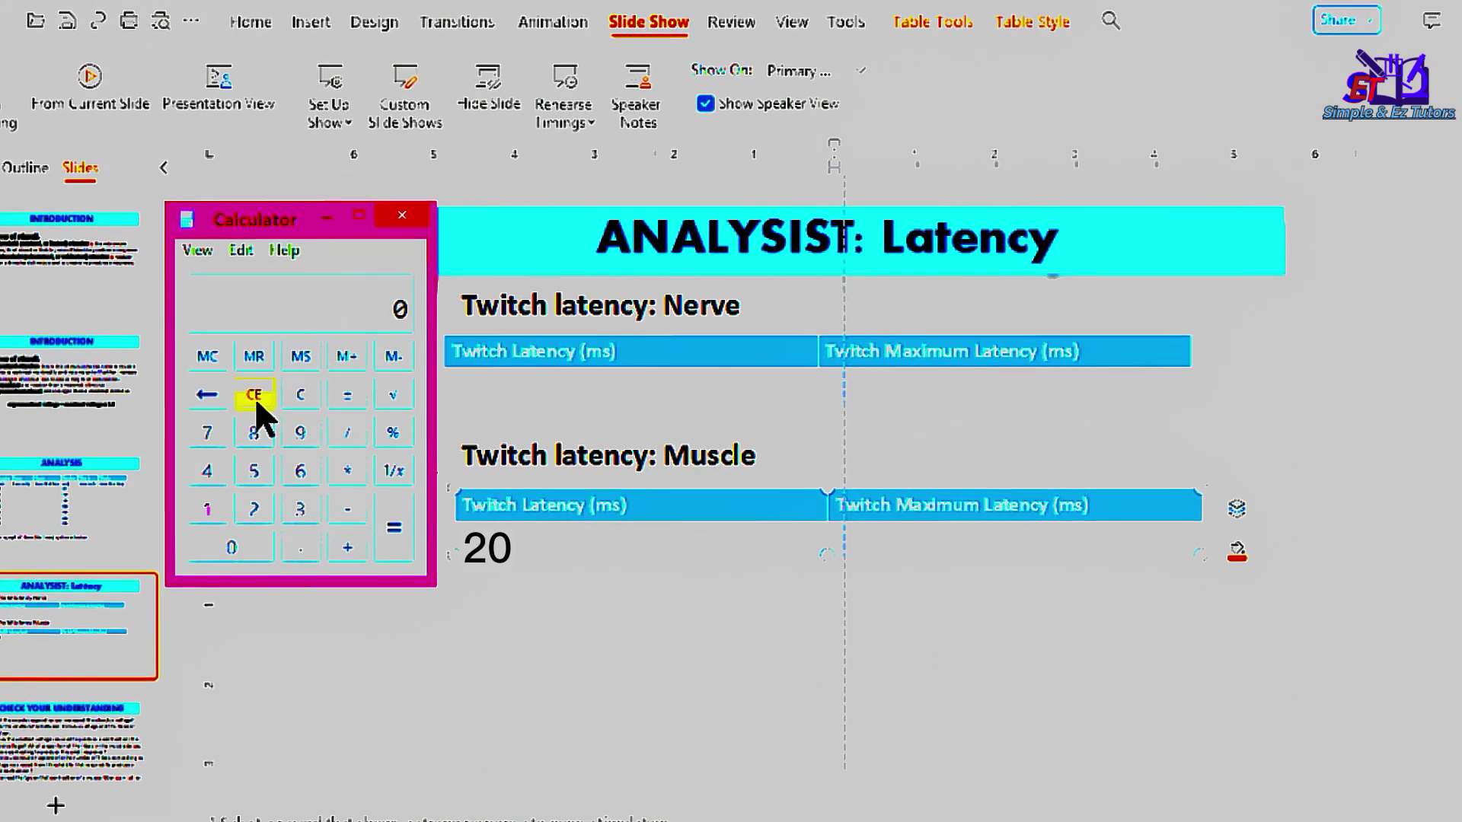
{"action": "left_click", "coordinate": [296, 552]}
{"action": "left_click", "coordinate": [227, 551]}
{"action": "left_click", "coordinate": [227, 552]}
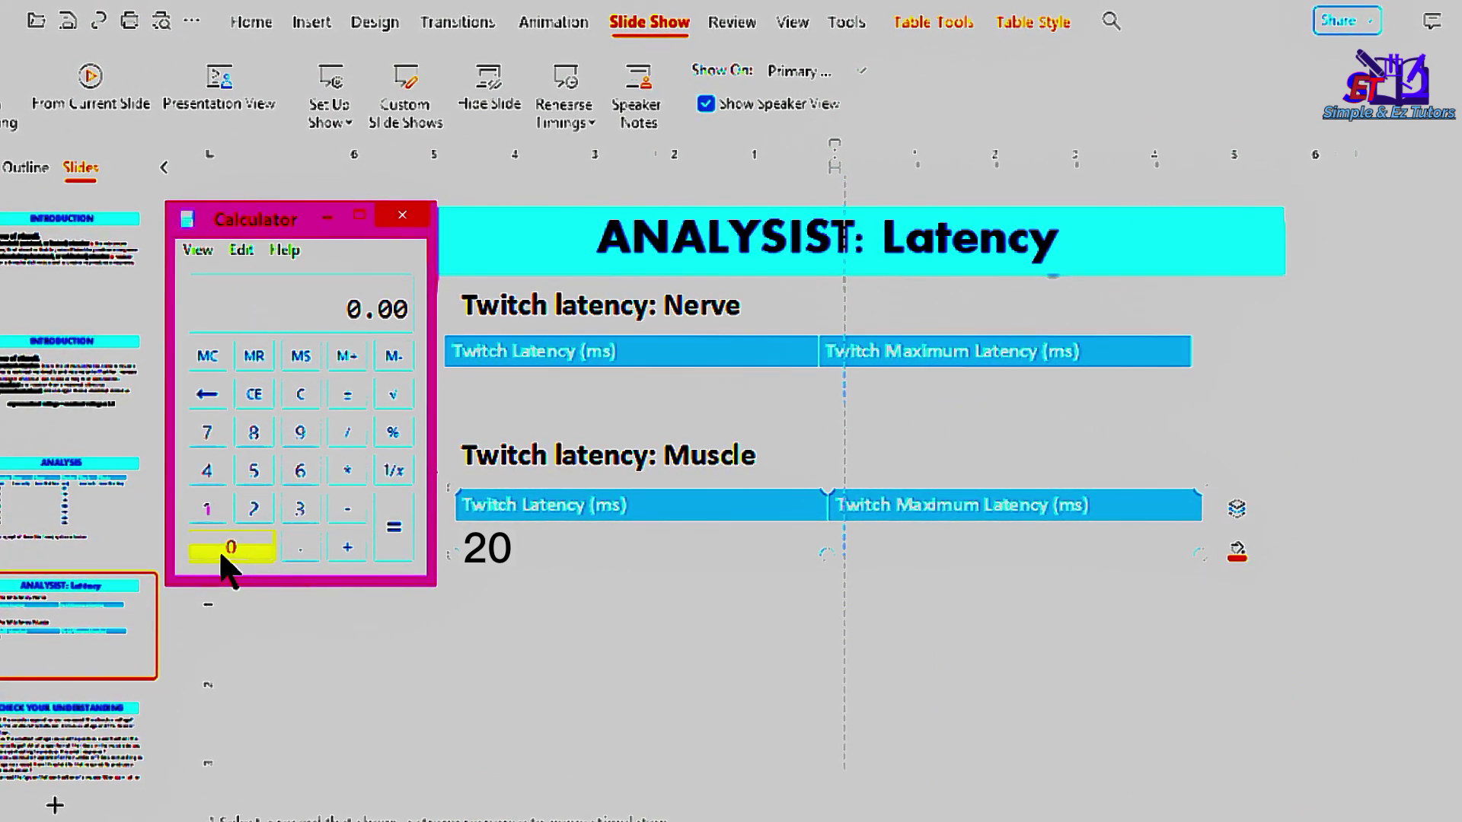
{"action": "left_click", "coordinate": [300, 431]}
{"action": "left_click", "coordinate": [255, 467]}
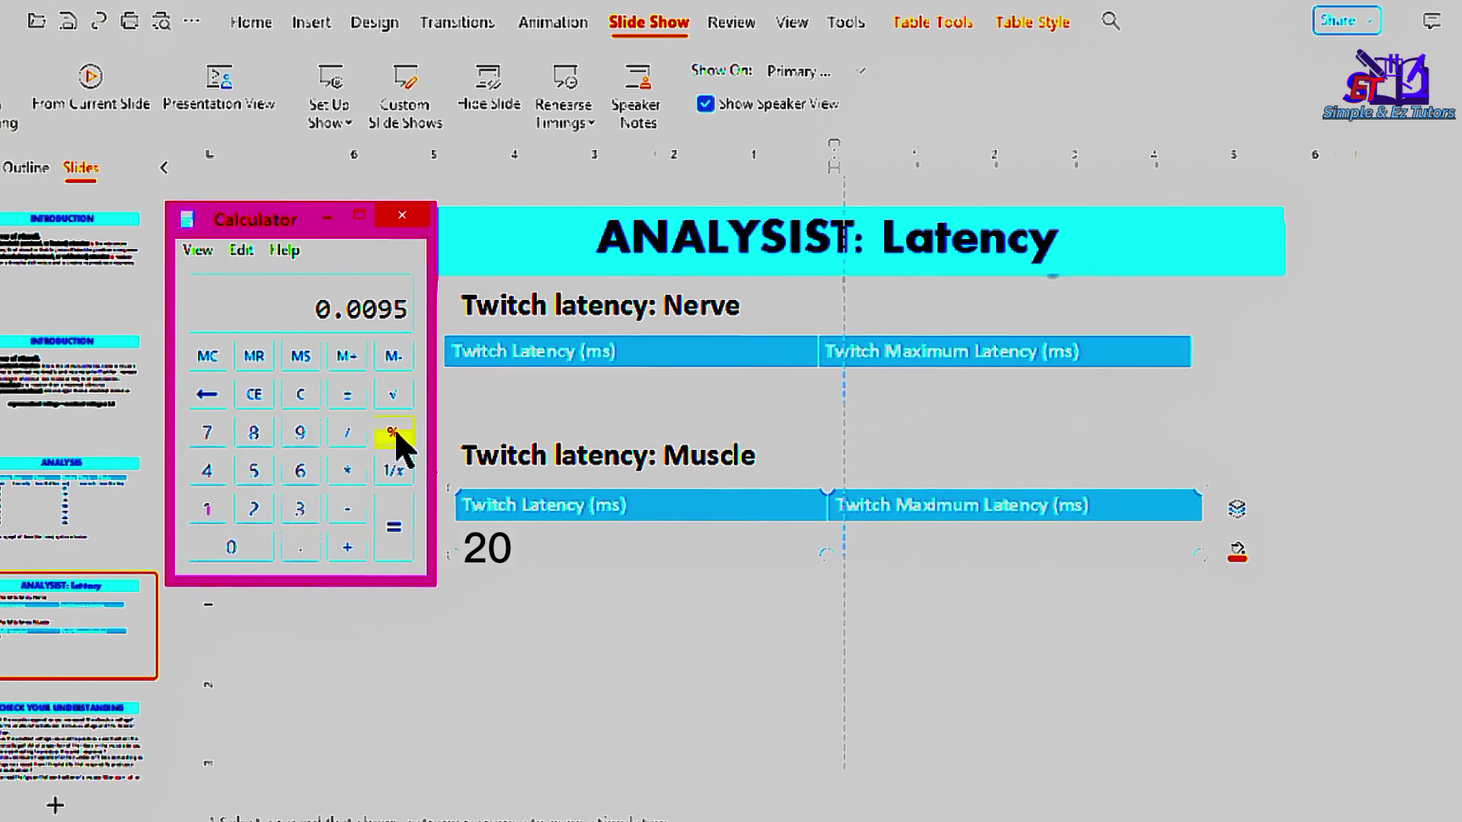
{"action": "left_click", "coordinate": [347, 470]}
{"action": "left_click", "coordinate": [204, 508]}
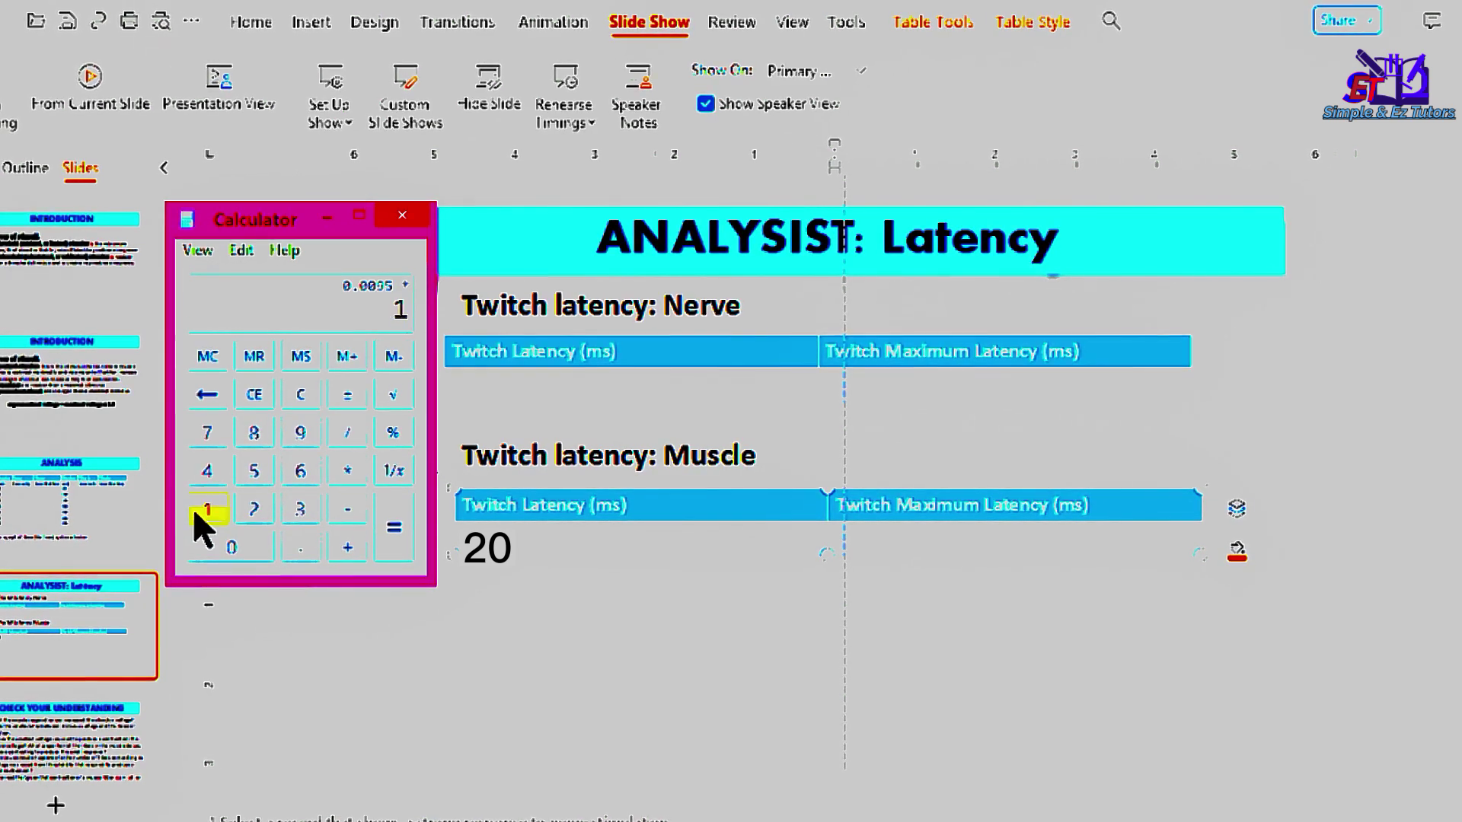
{"action": "left_click", "coordinate": [227, 549]}
{"action": "left_click", "coordinate": [227, 549]}
{"action": "left_click", "coordinate": [227, 550]}
{"action": "left_click", "coordinate": [393, 533]}
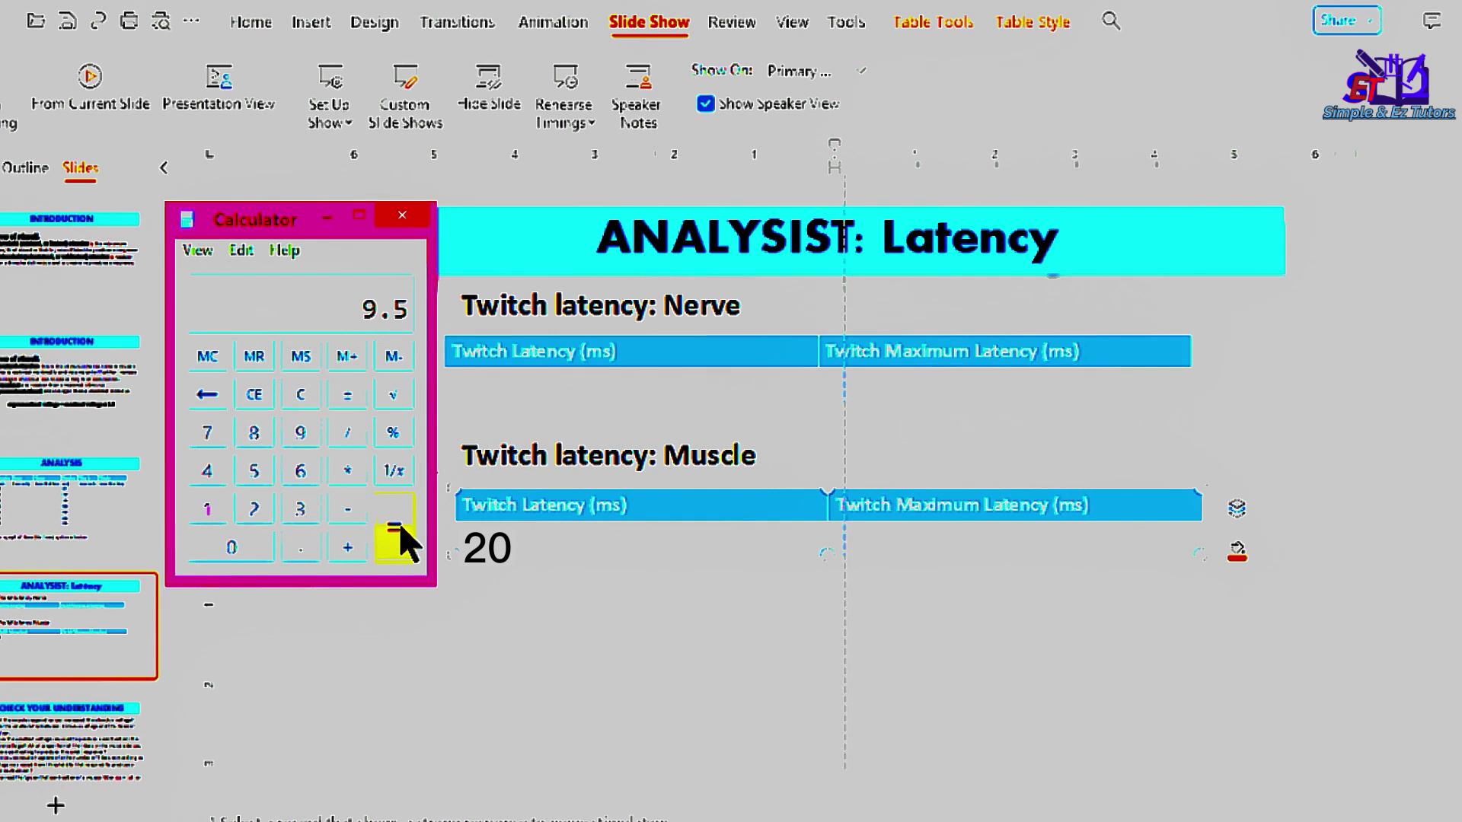
Enter 9.5 in the muscle's Twitch Maximum Latency cell on the Latency slide
{"action": "left_click", "coordinate": [859, 543]}
{"action": "type", "text": "9."}
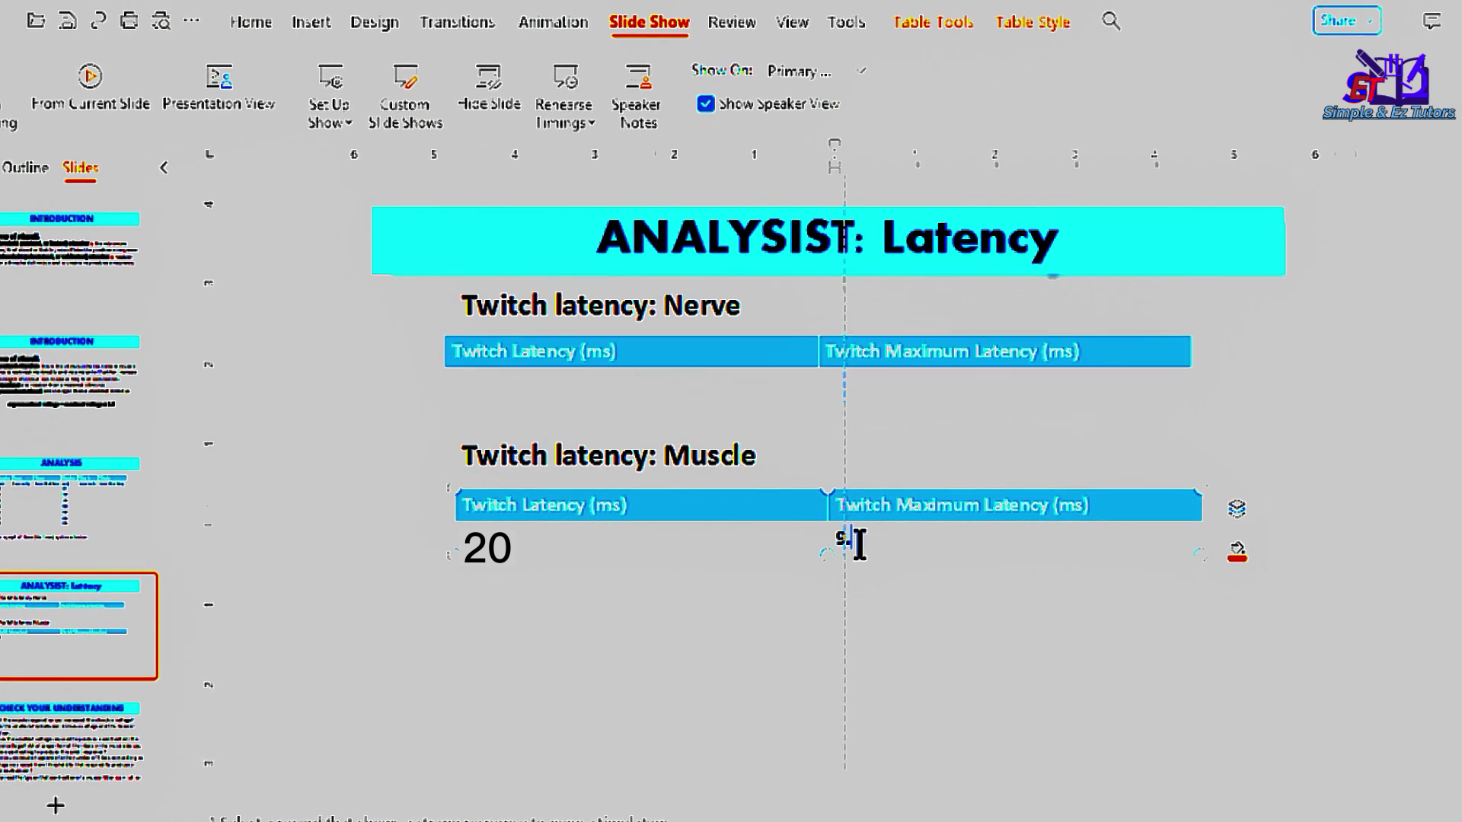
{"action": "type", "text": "5"}
{"action": "left_click", "coordinate": [967, 620]}
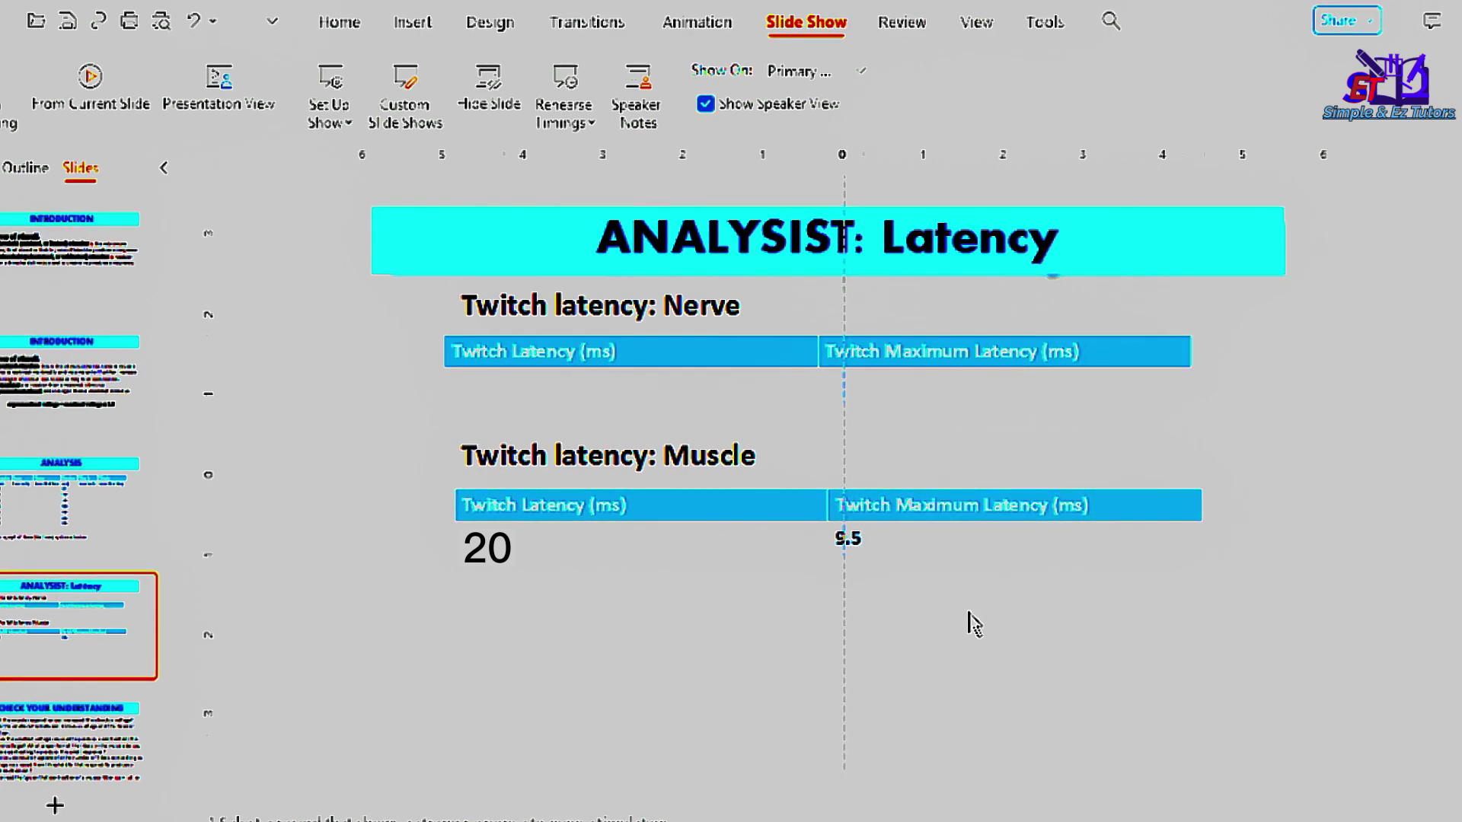